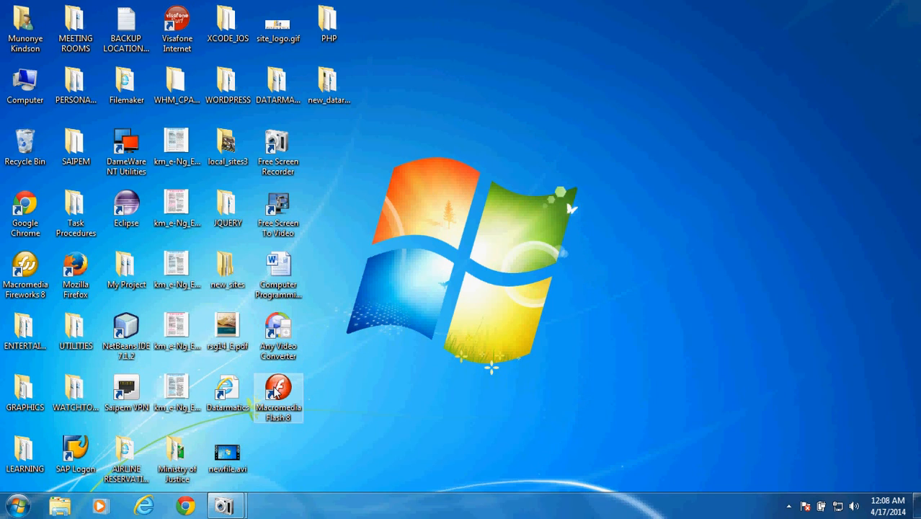
- Launch Macromedia Flash 8 from the desktop and create a new Flash document
right_click(275, 390)
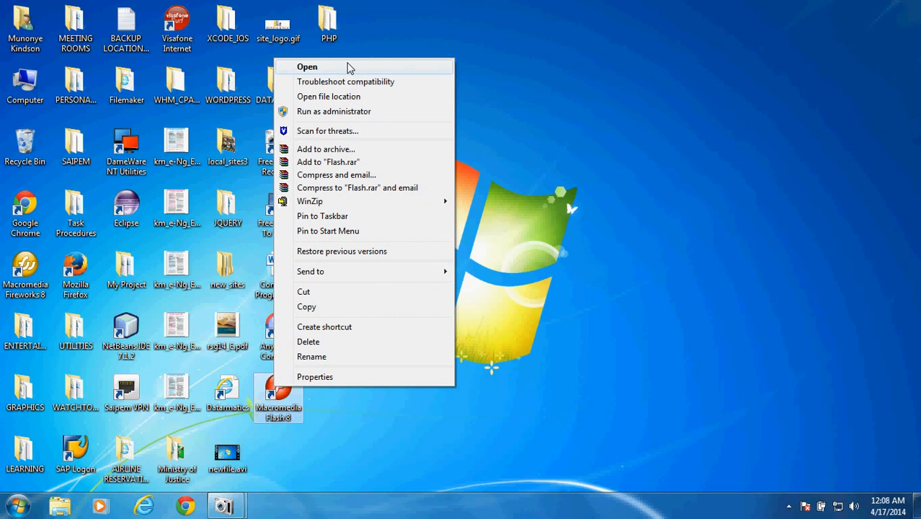
left_click(346, 68)
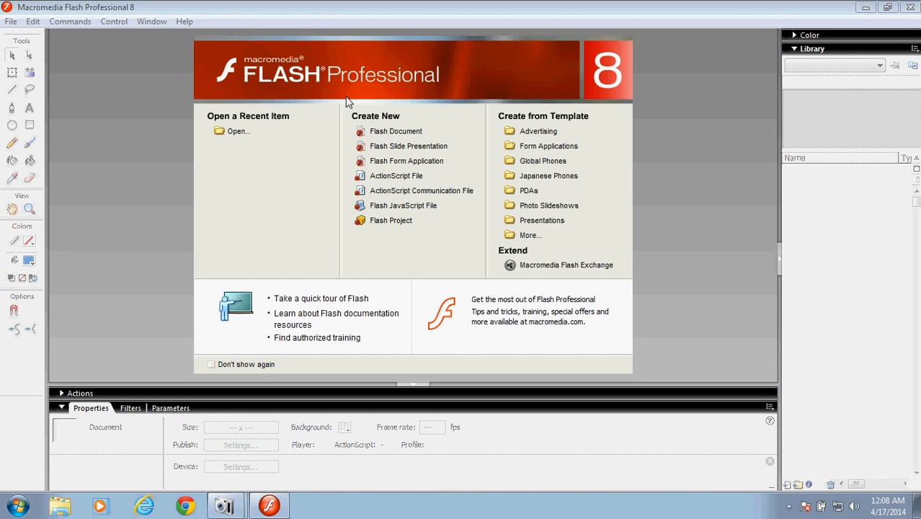
left_click(397, 133)
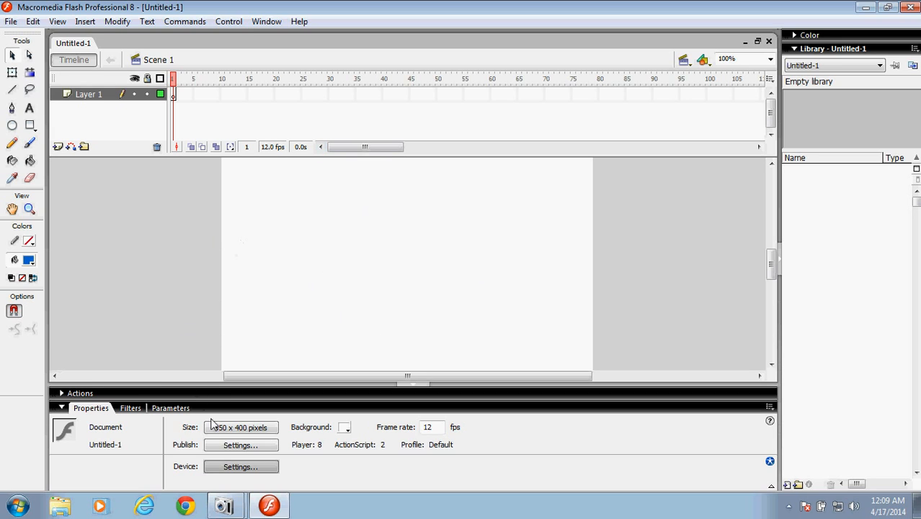
- Set the document's height to 200 px in its properties, keeping the 550 px width
left_click(248, 431)
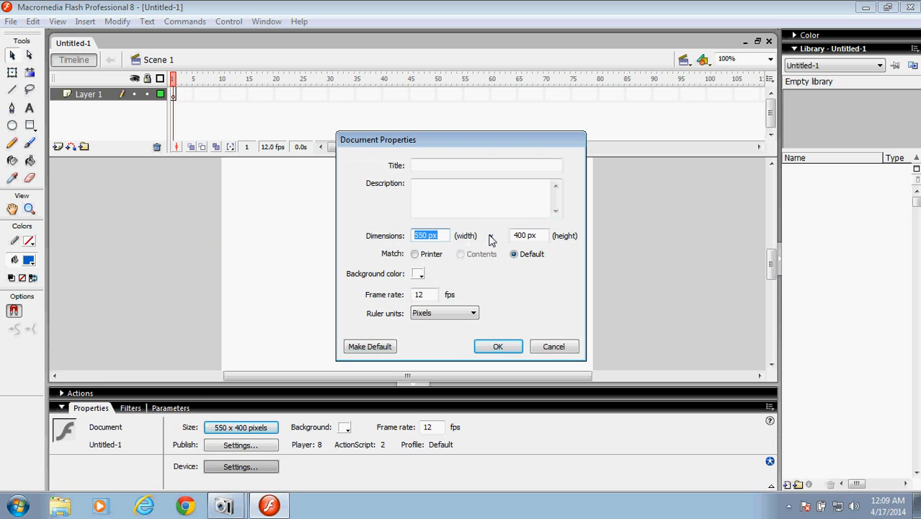
left_click(516, 236)
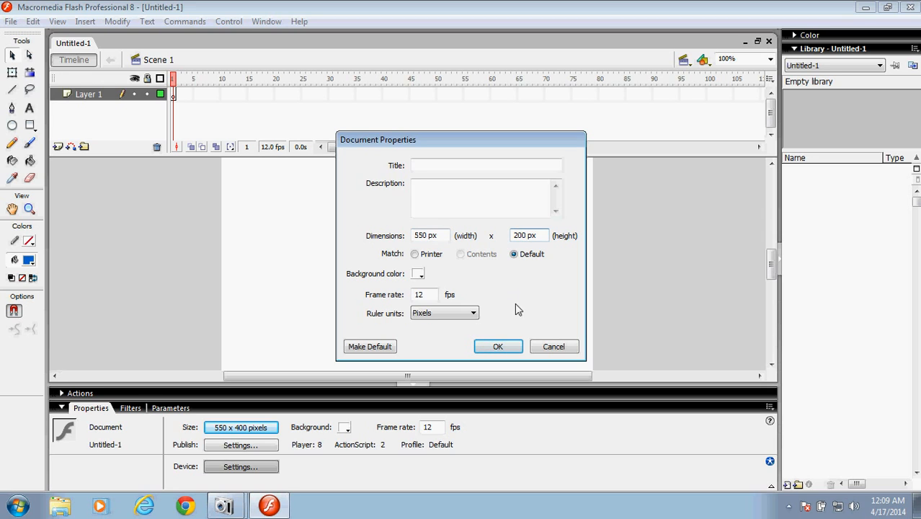
left_click(497, 346)
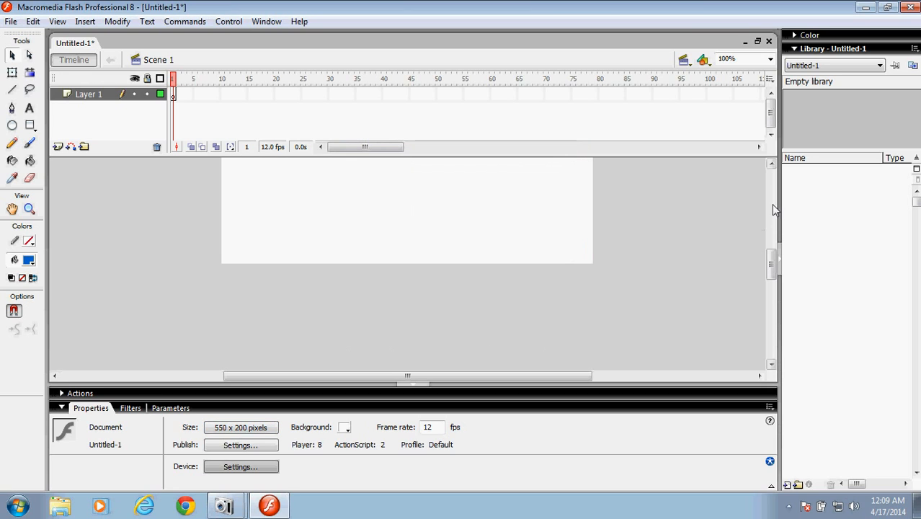
left_click(770, 165)
left_click(771, 164)
left_click(771, 164)
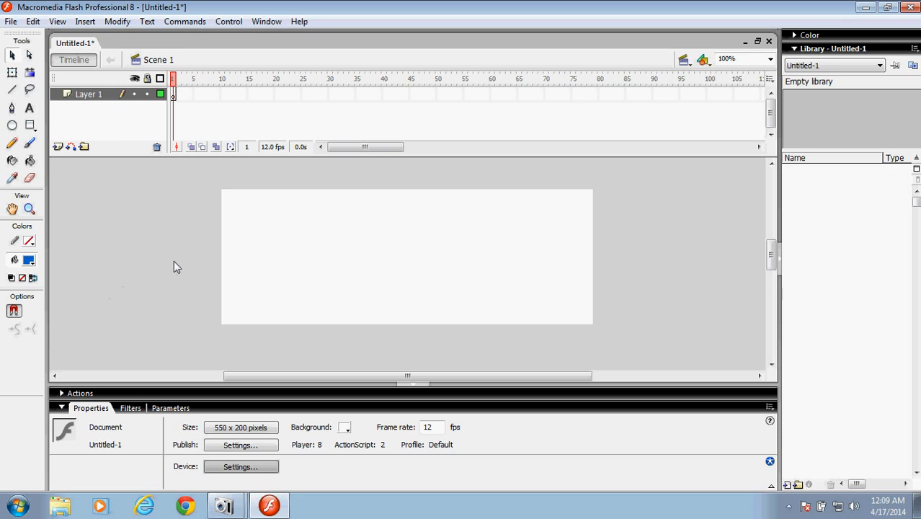
- Start an import to the stage and browse to the C:\Windows\Web\Wallpaper\Nature folder
left_click(10, 22)
mouse_move(127, 231)
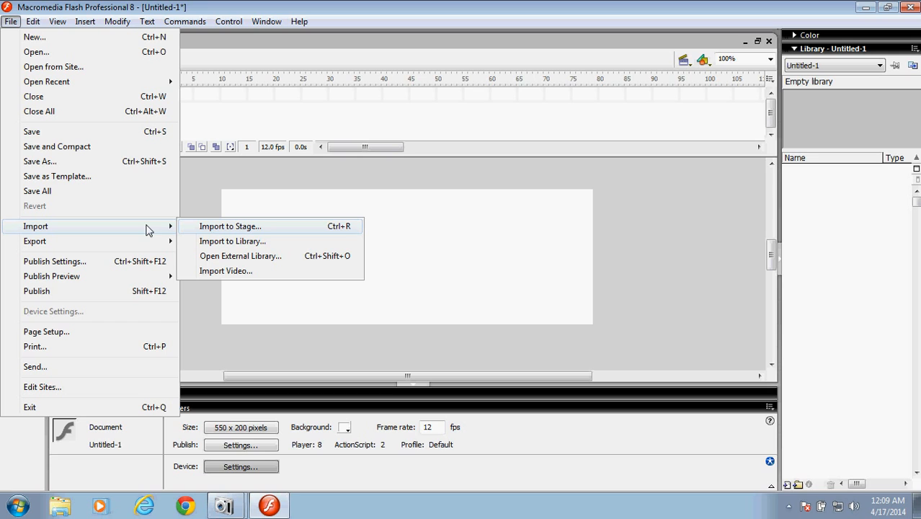
left_click(207, 229)
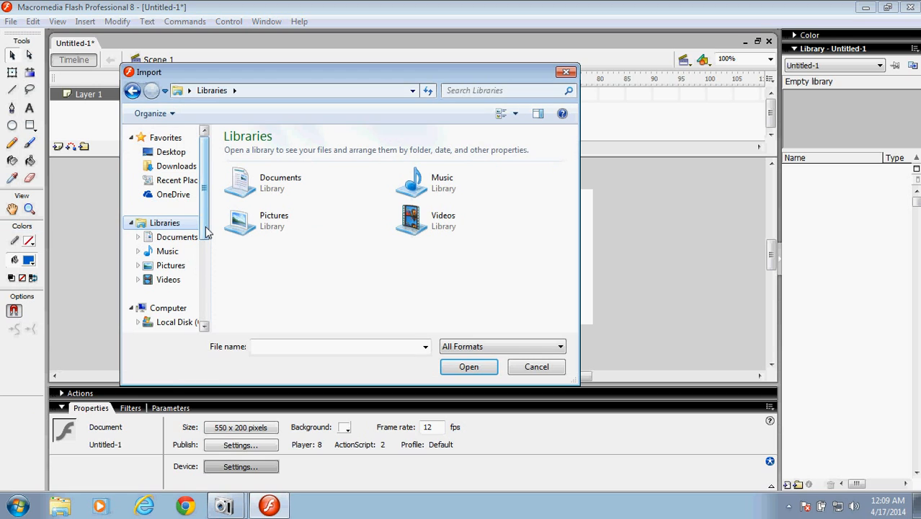
left_click(165, 308)
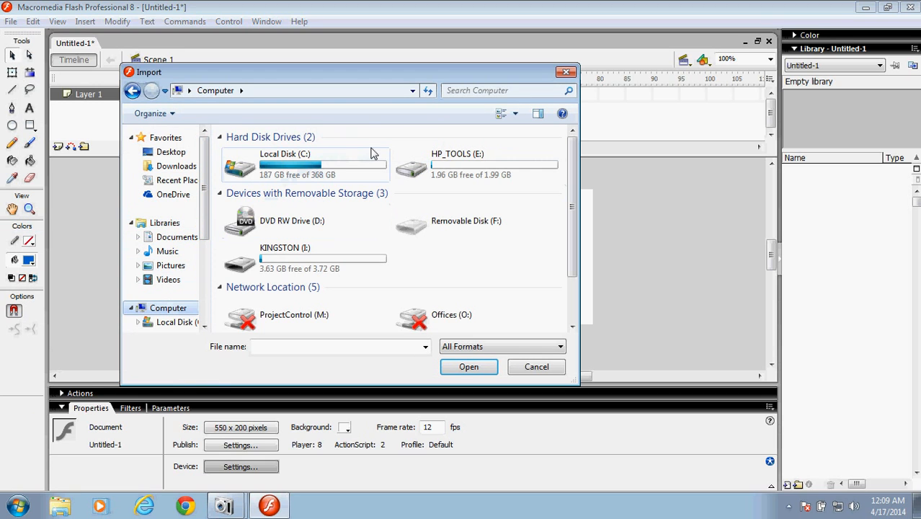
double_click(265, 158)
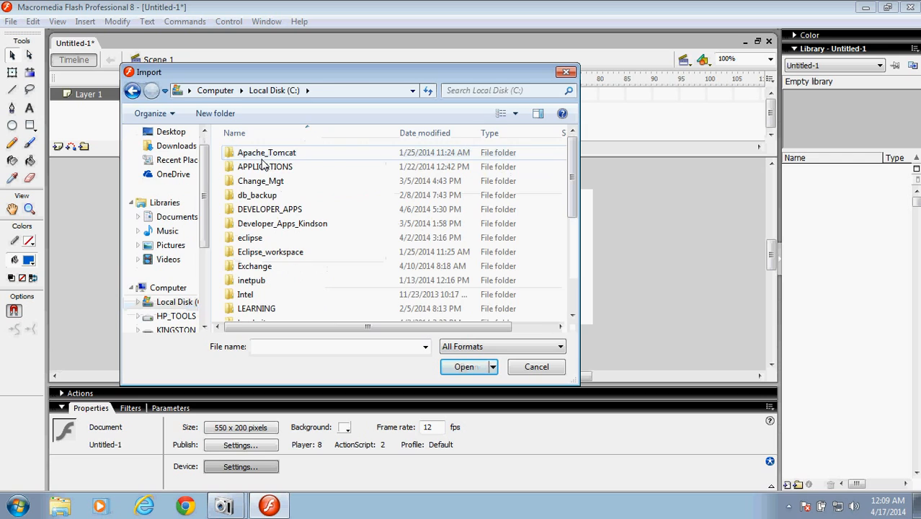
key("w")
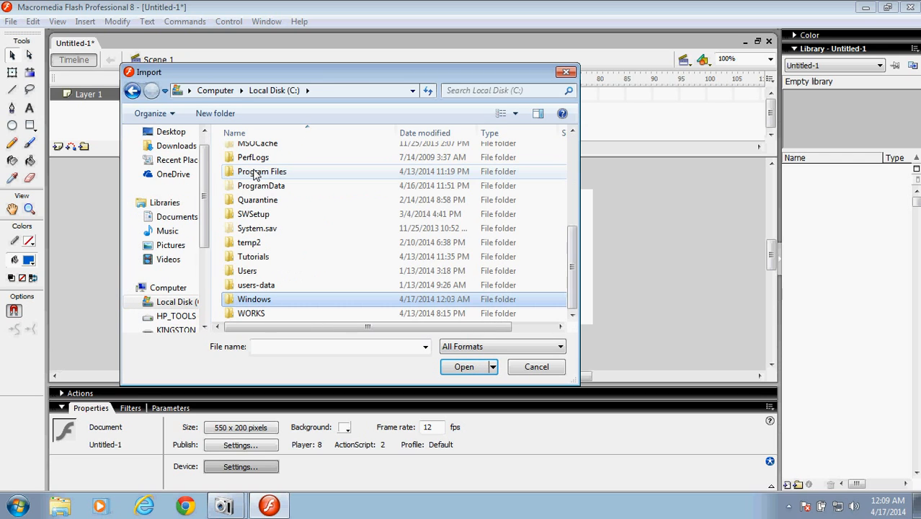
key("Return")
left_click(253, 171)
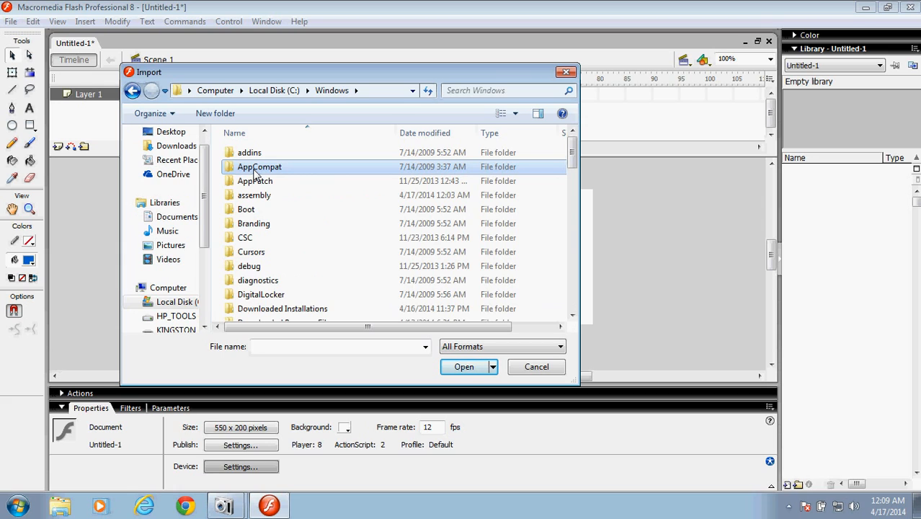
key("w")
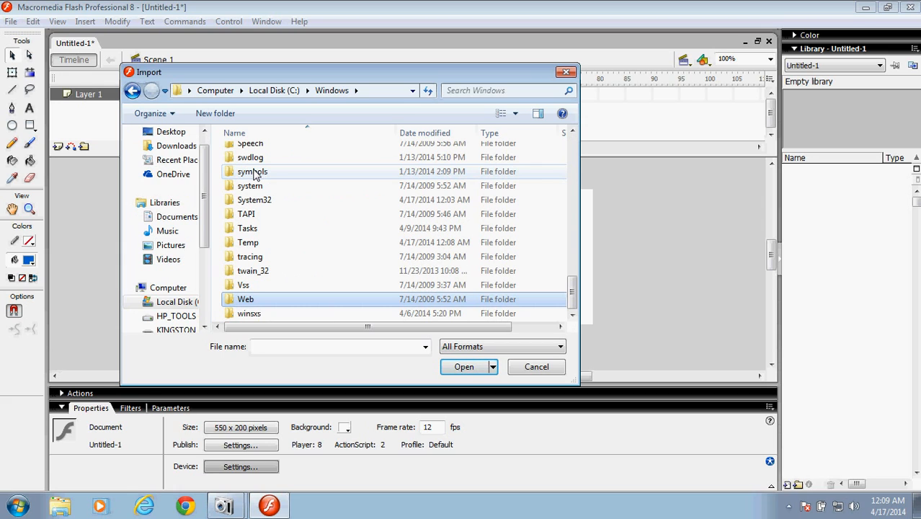
key("Return")
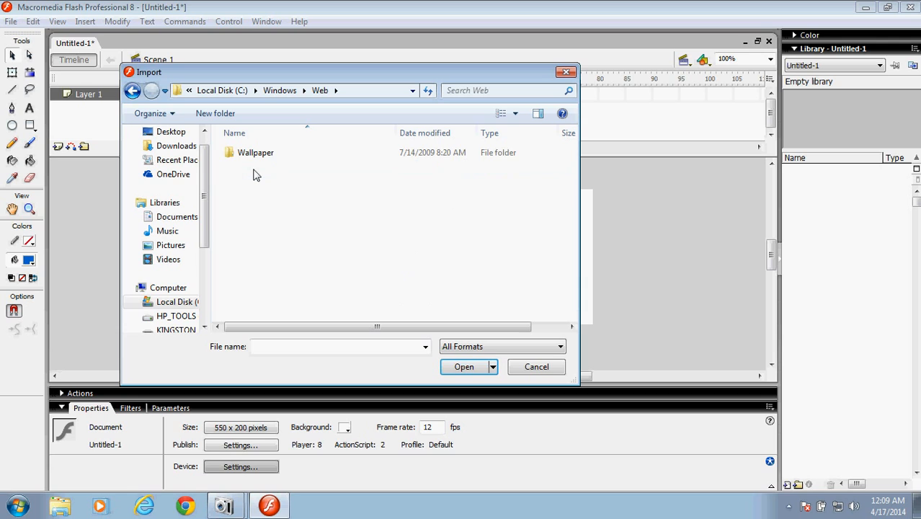
key("Return")
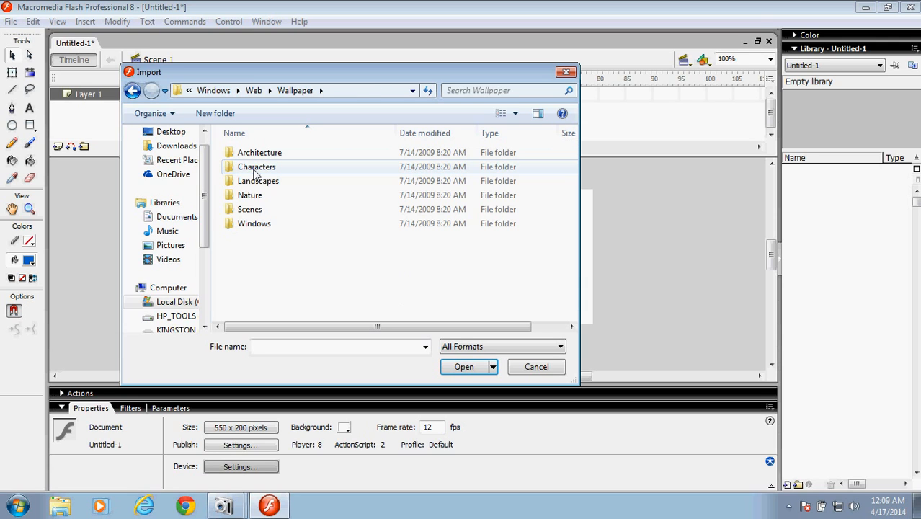
double_click(252, 196)
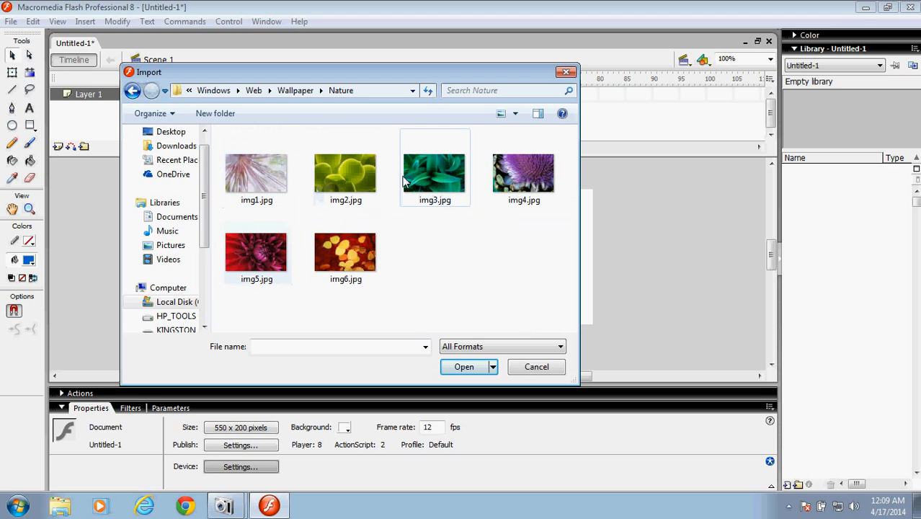
- Import img1.jpg, img2.jpg and img3.jpg together onto the stage and clear the selection
left_click(274, 184)
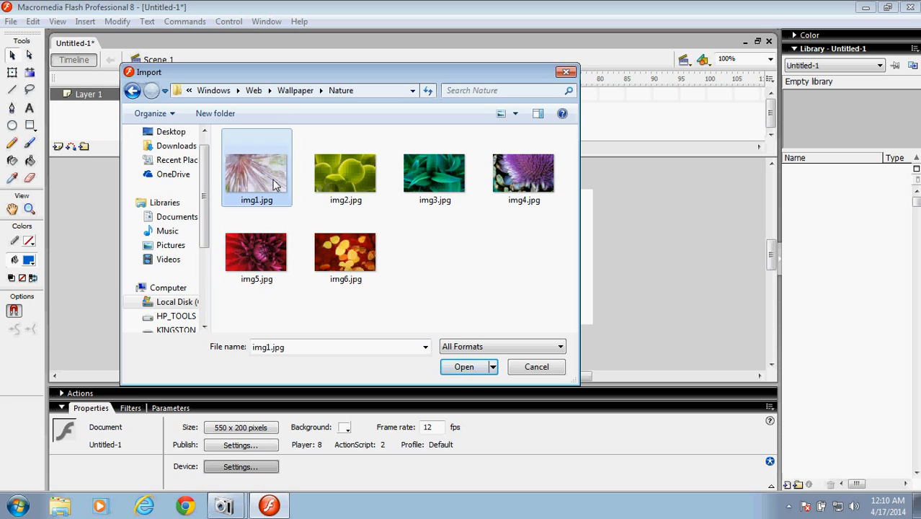
left_click(339, 177, "ctrl")
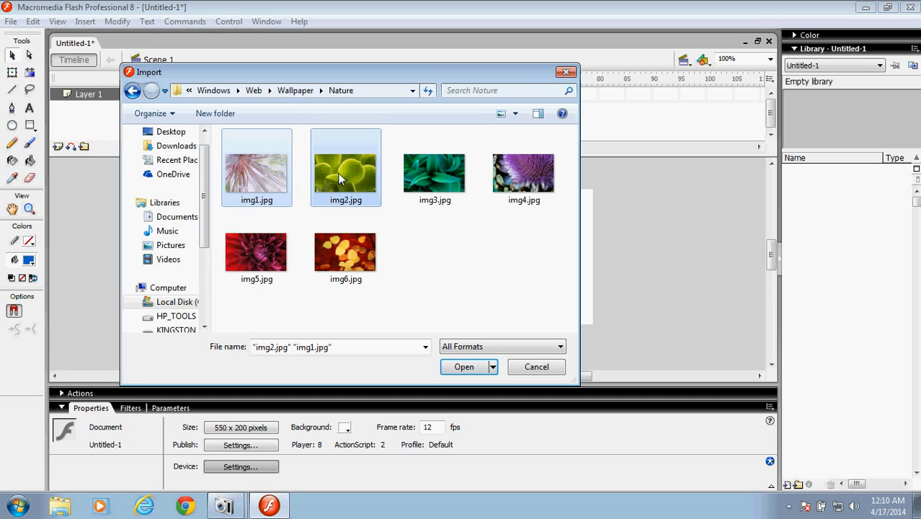
left_click(448, 178, "ctrl")
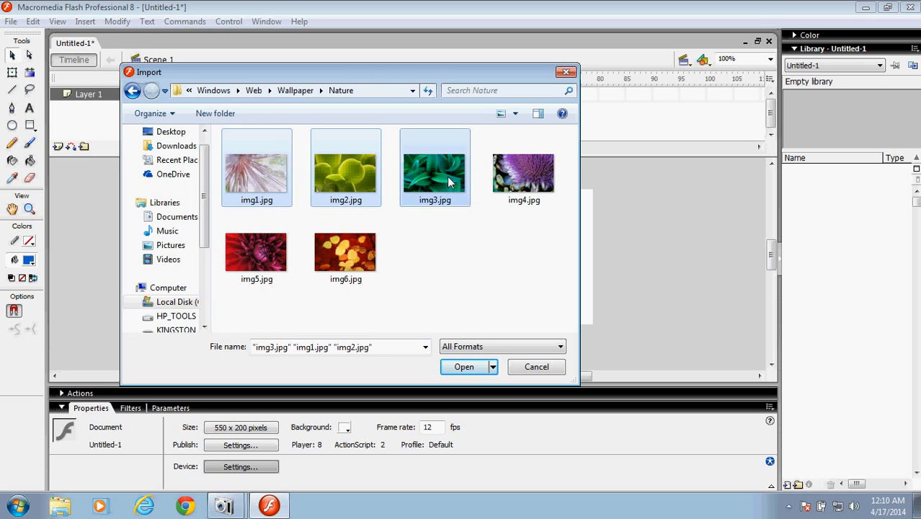
left_click(463, 366)
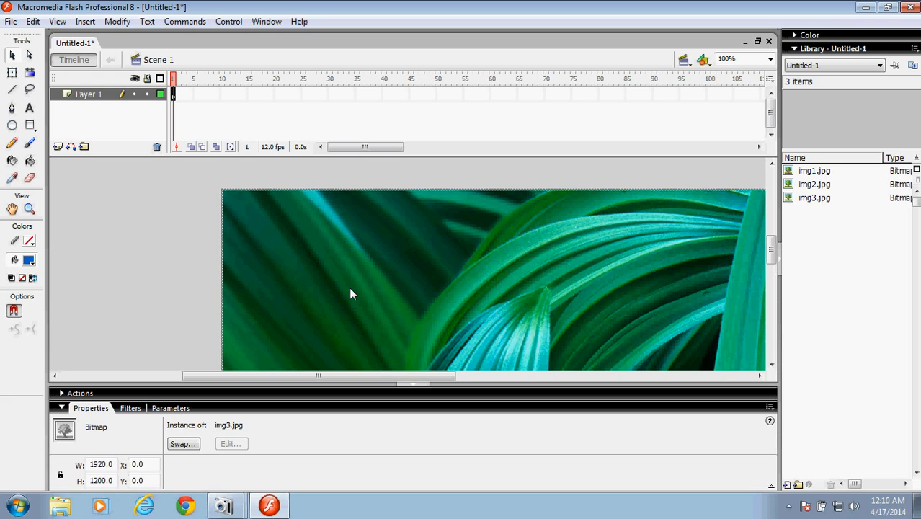
left_click(161, 257)
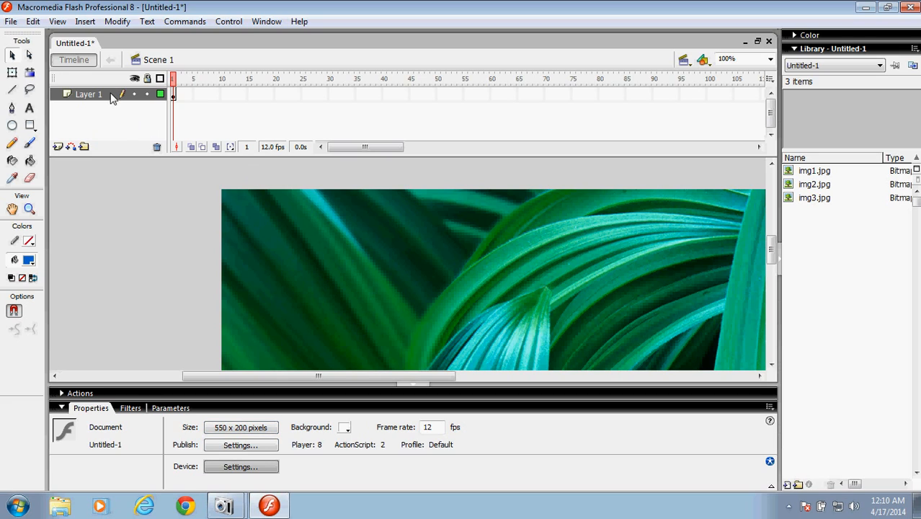
- Distribute all the imported images to separate layers and enlarge the timeline to show every layer
left_click(247, 210)
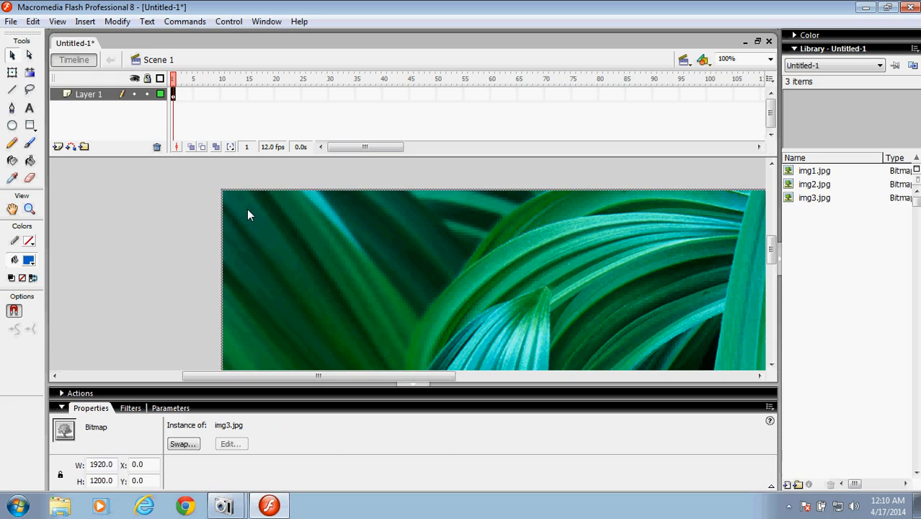
key("ctrl+a")
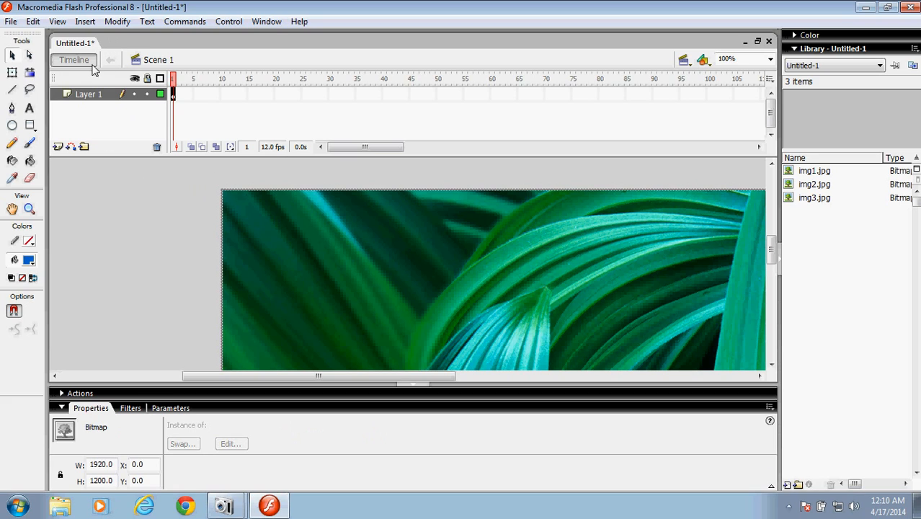
left_click(112, 26)
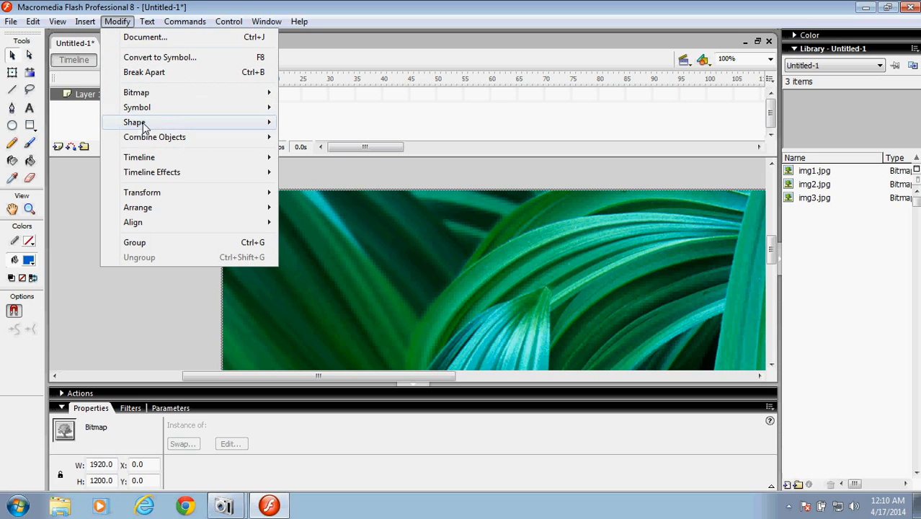
mouse_move(238, 159)
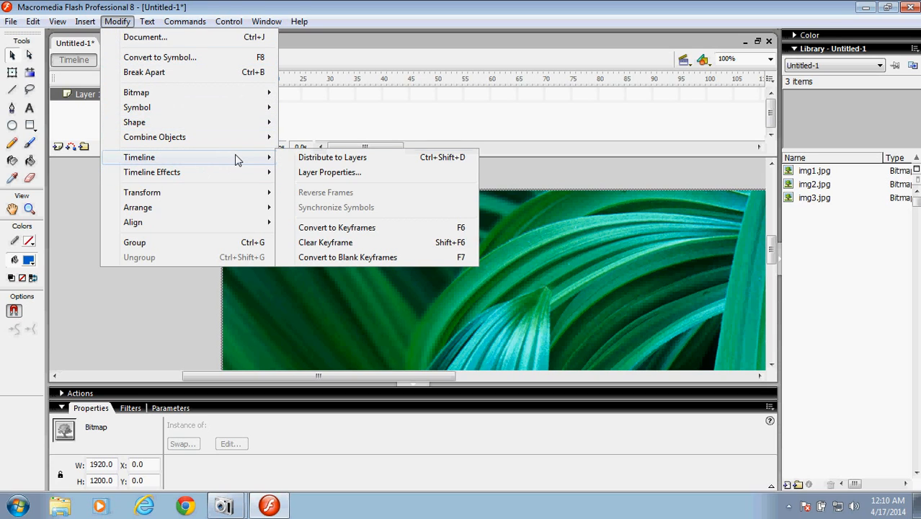
left_click(352, 157)
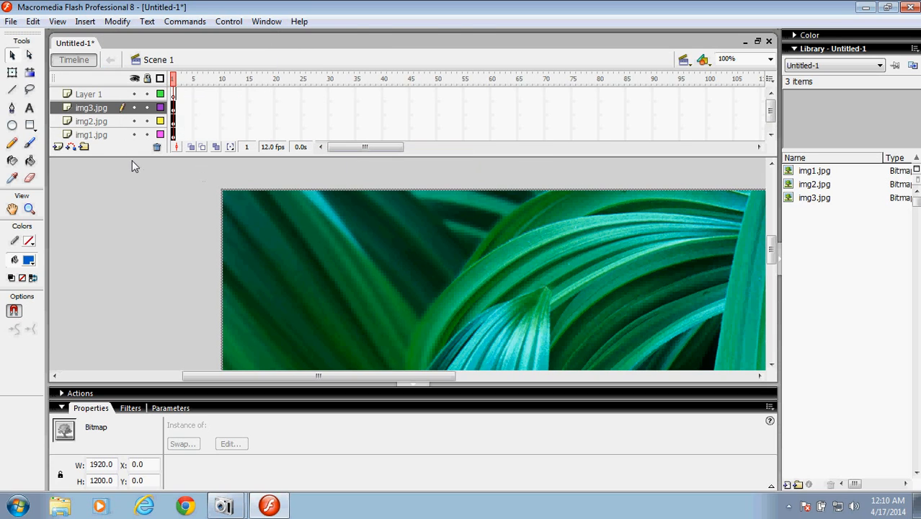
left_click_drag(129, 157, 130, 176)
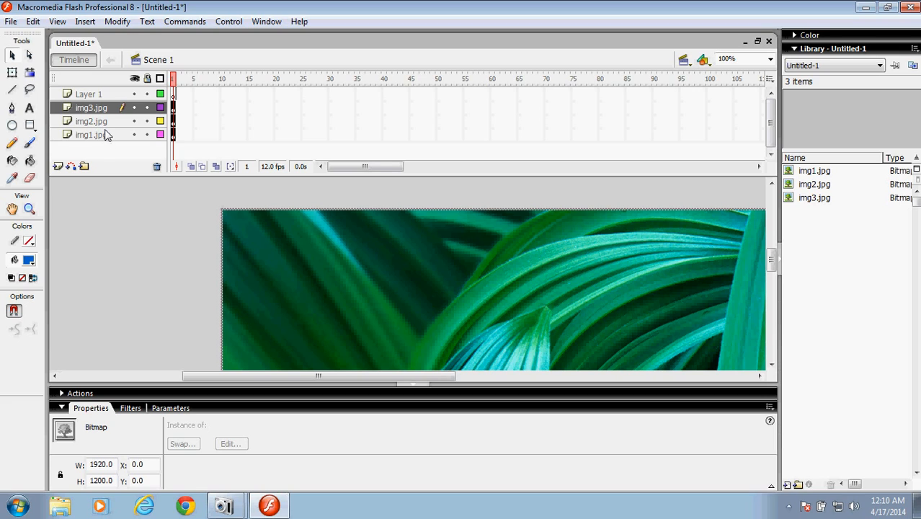
- Delete the empty Layer 1 from the timeline
left_click(100, 94)
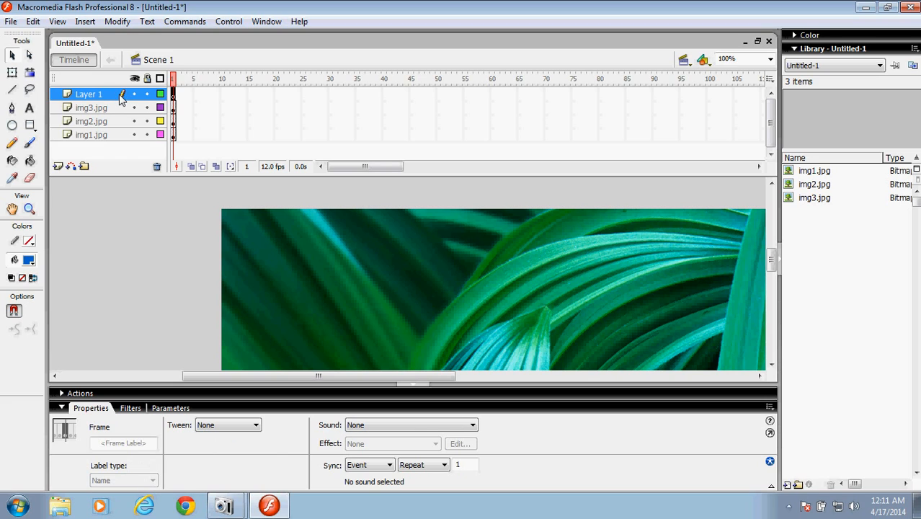
left_click(121, 99)
left_click(99, 96)
left_click(157, 167)
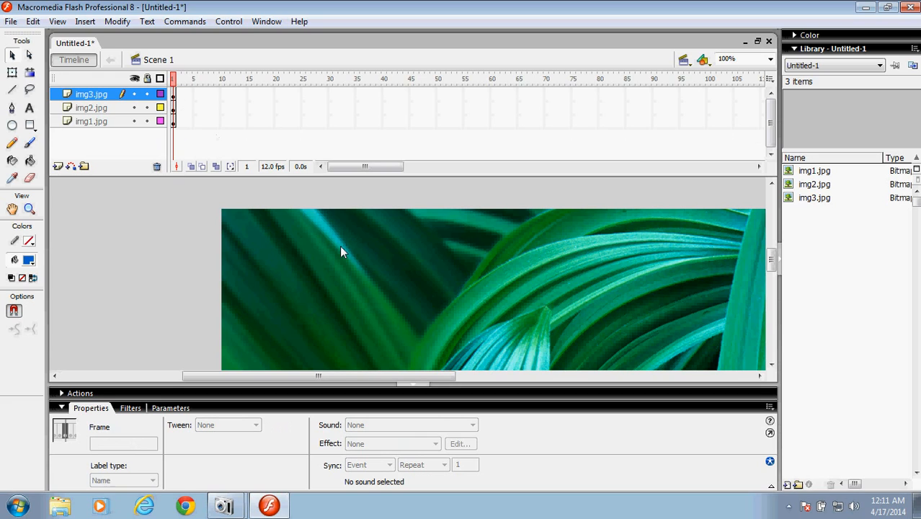
- Resize the img3.jpg picture on the stage to 550 px wide and 200 px high
left_click(175, 98)
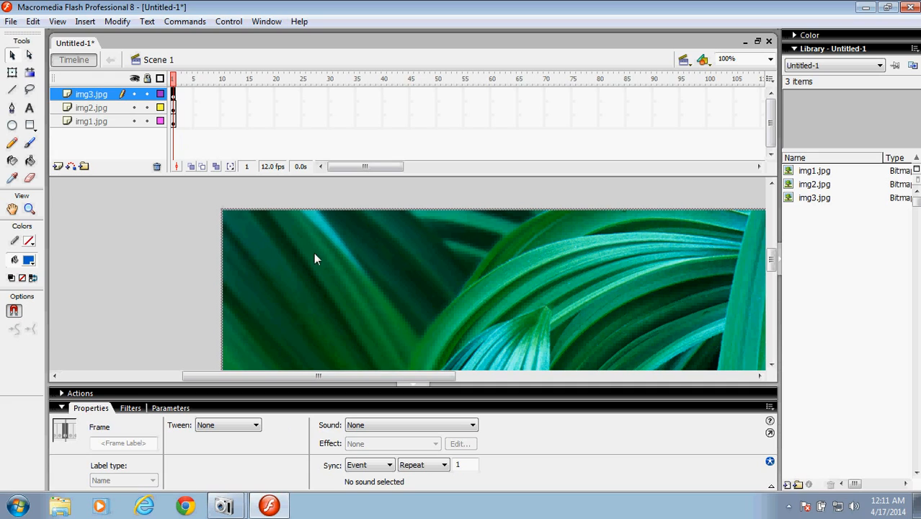
left_click(282, 233)
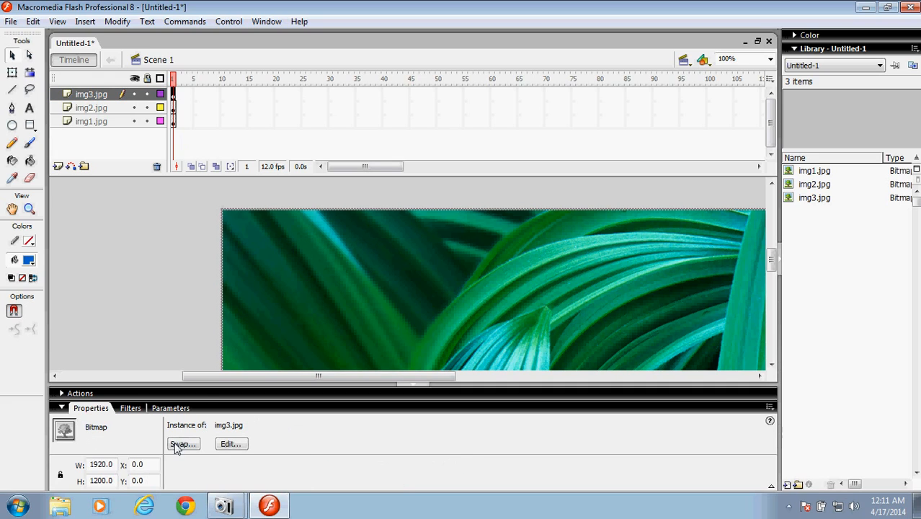
left_click(108, 465)
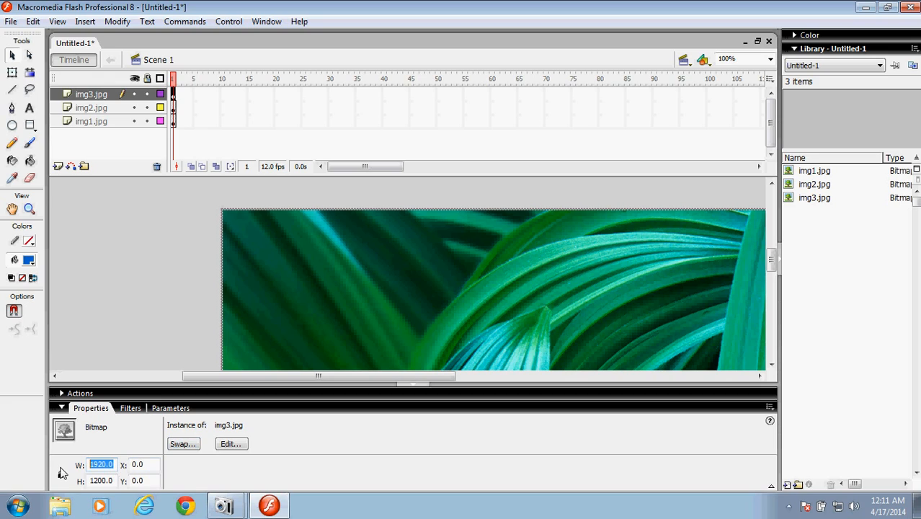
type("200")
left_click(113, 482)
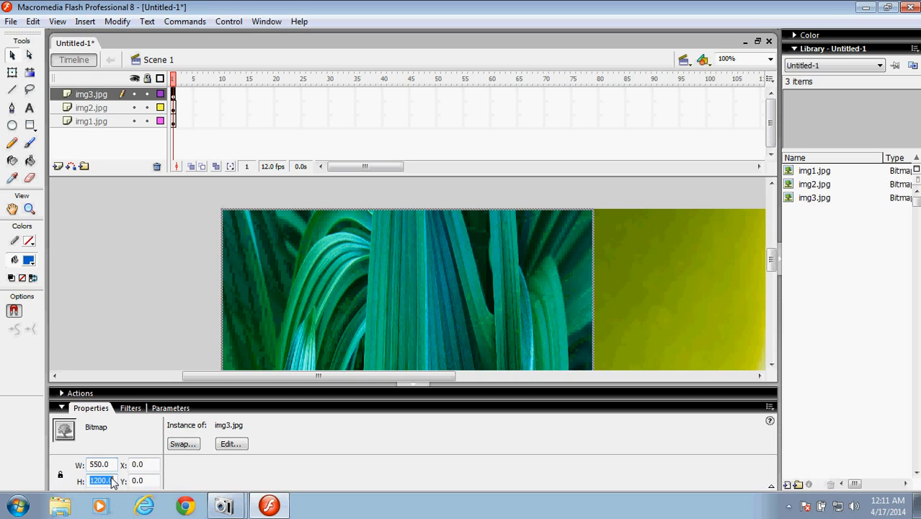
type("2")
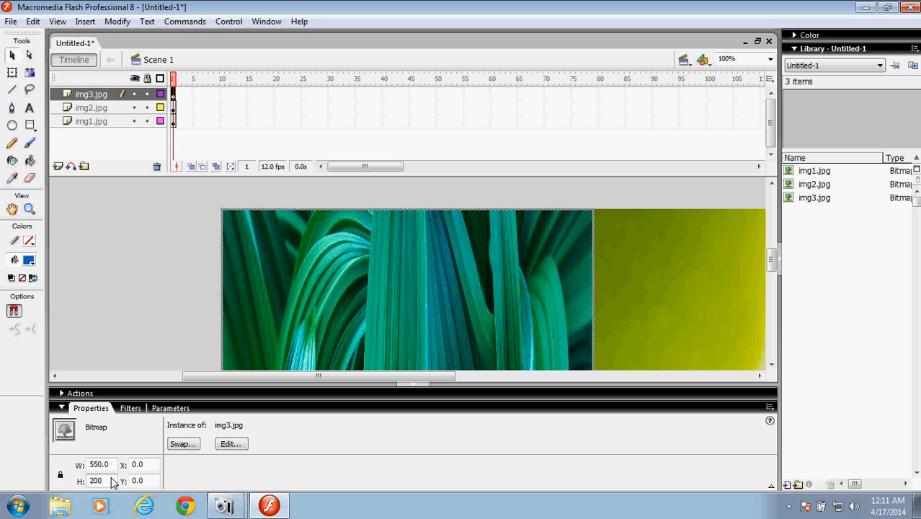
key("Return")
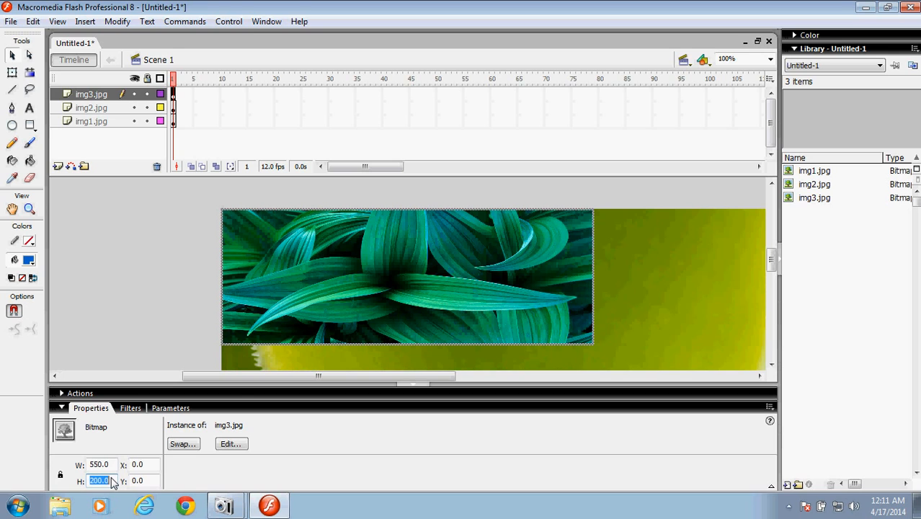
- Resize the img2.jpg picture on its layer to 550 px wide and 200 px high
left_click(173, 109)
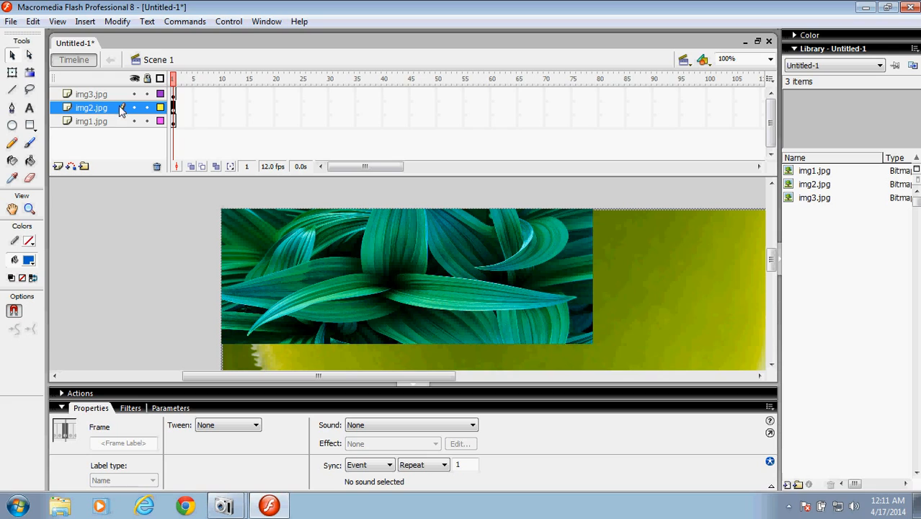
left_click(703, 294)
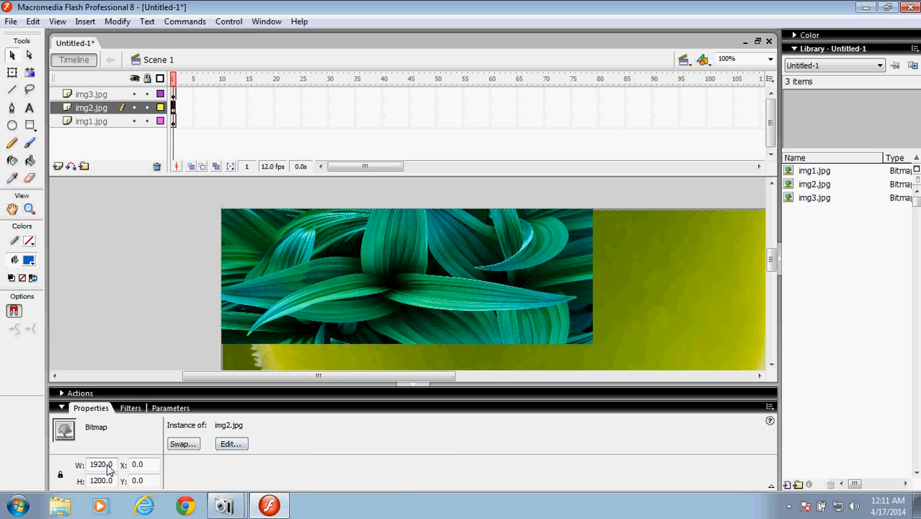
left_click_drag(108, 467, 58, 471)
type("550")
left_click_drag(110, 480, 91, 481)
type("20")
key("Return")
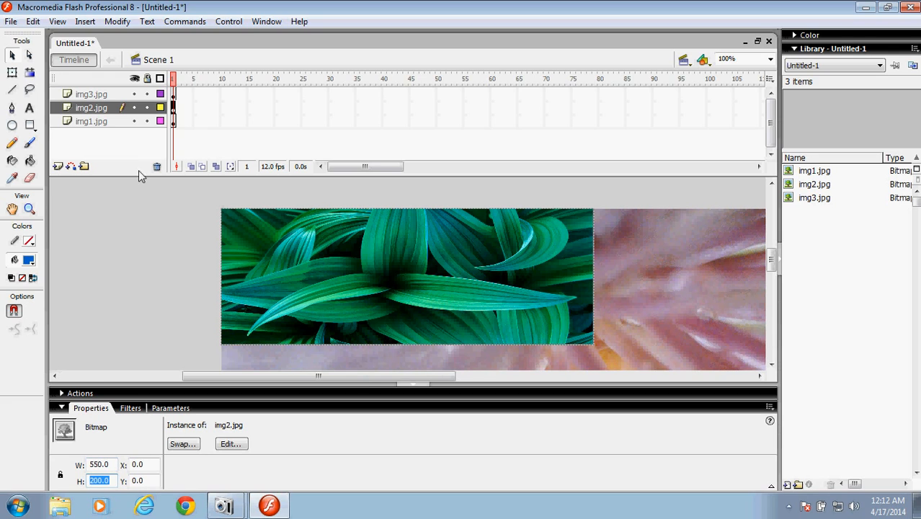
- Resize the img1.jpg picture on its layer to 550 px wide and 200 px high
left_click(173, 121)
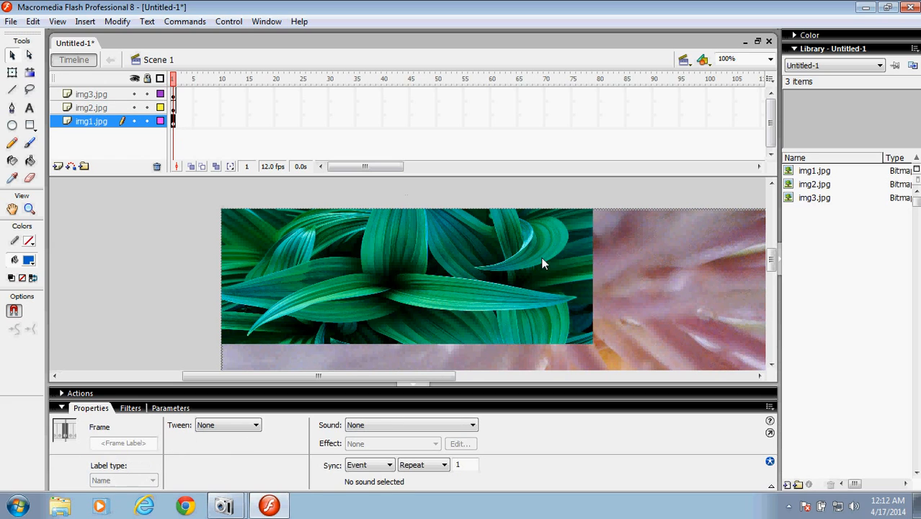
left_click(656, 288)
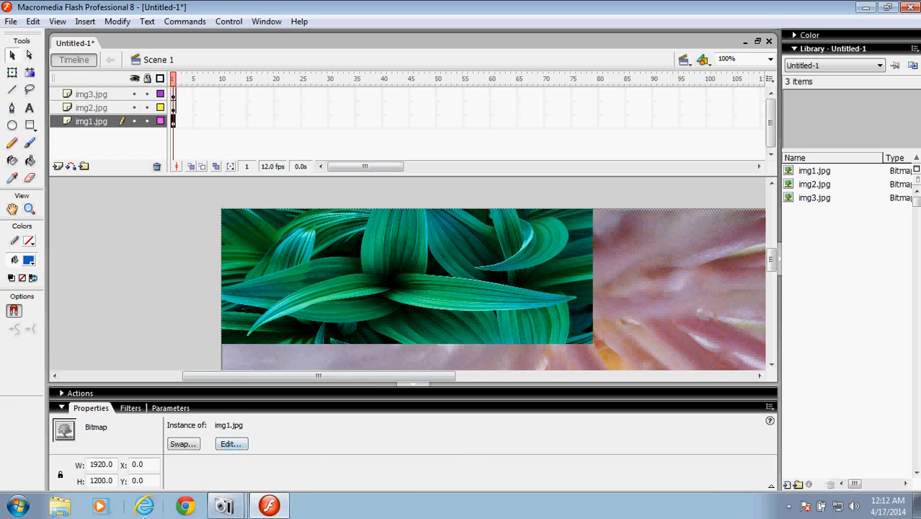
double_click(105, 465)
type("550")
key("Tab")
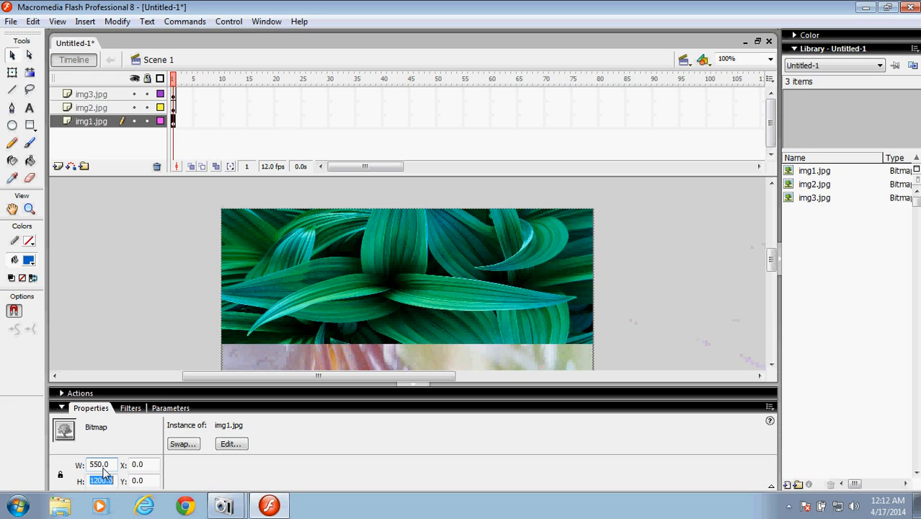
type("200")
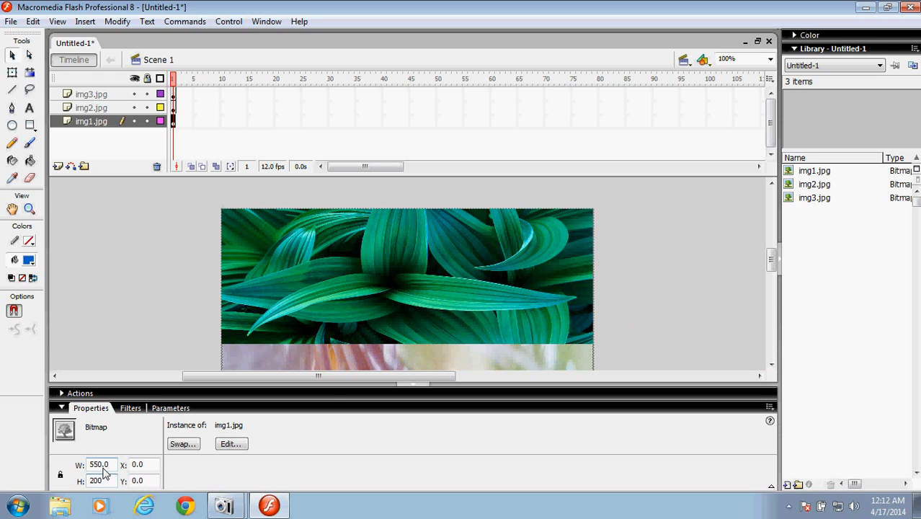
key("Return")
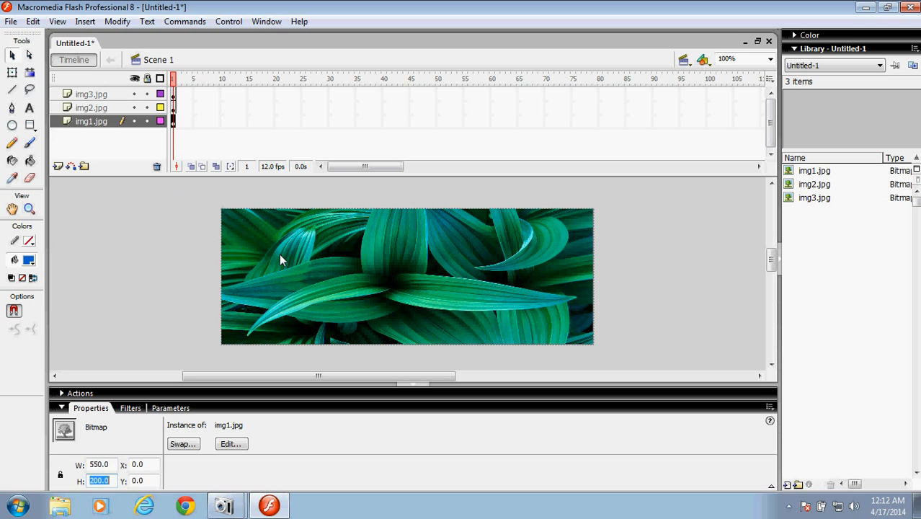
- Convert the picture on the img3.jpg layer into a movie clip symbol named Symbol 3
left_click(174, 94)
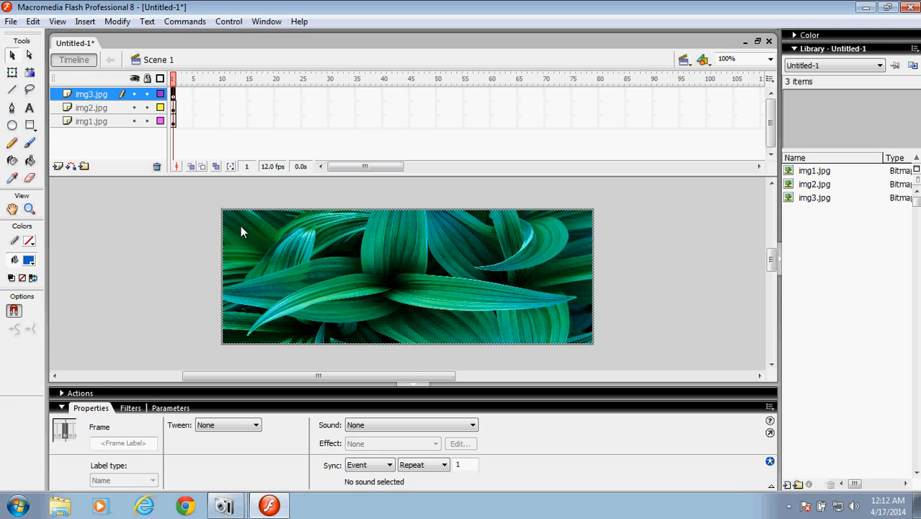
key("F8")
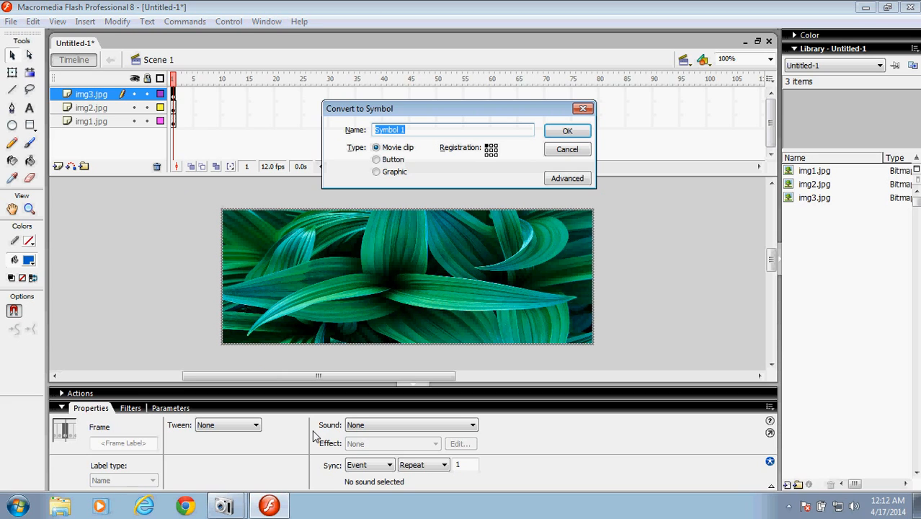
left_click(408, 131)
key("BackSpace")
type("3")
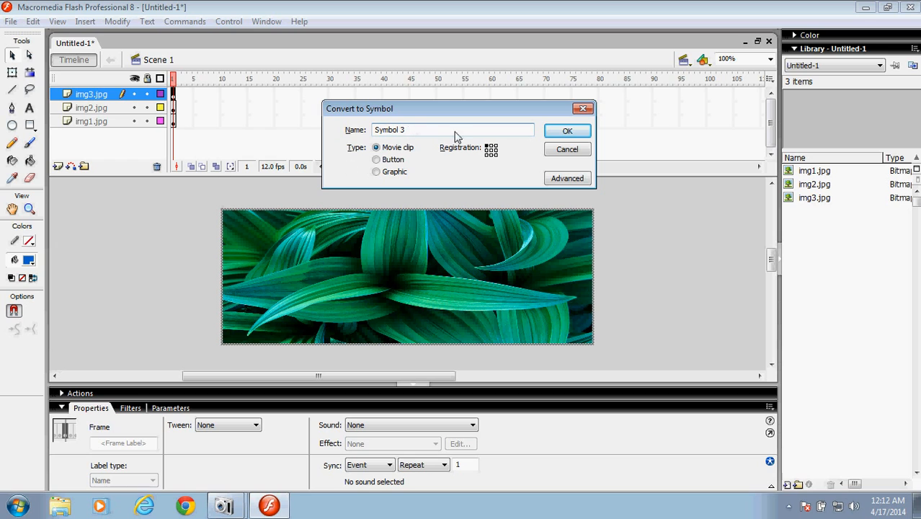
left_click(588, 132)
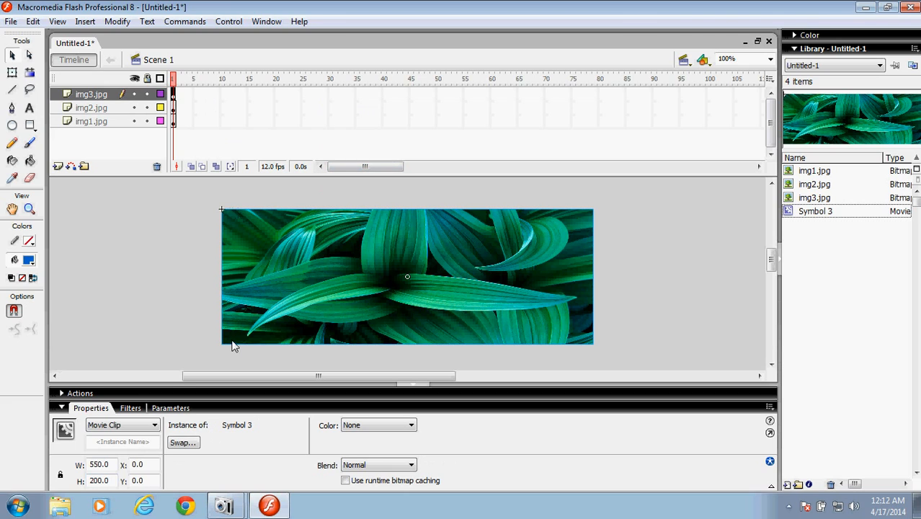
- Hide the img3.jpg layer and convert the picture on the img2.jpg layer into a movie clip symbol named Symbol 2
left_click(174, 108)
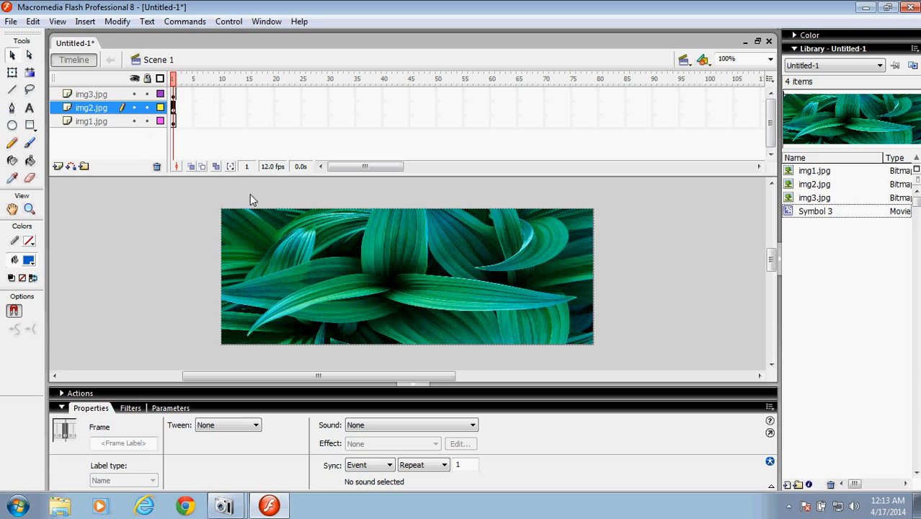
left_click(134, 94)
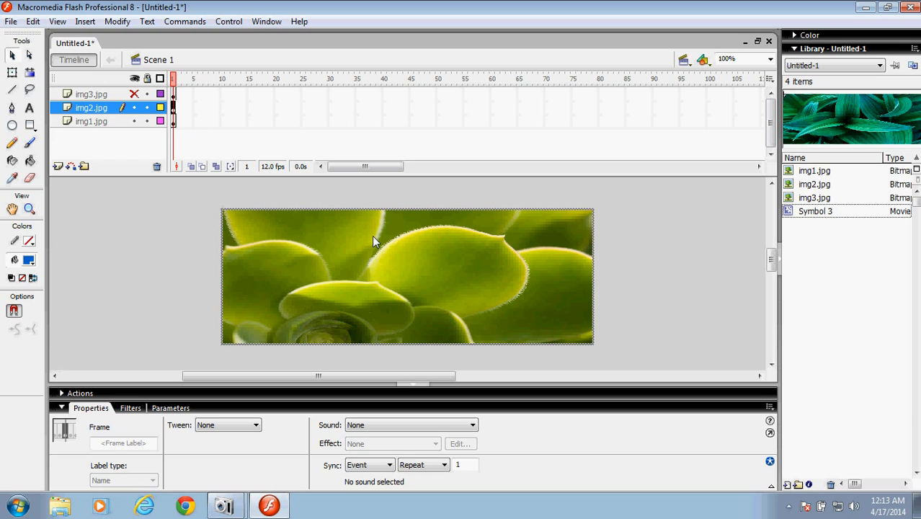
left_click(362, 261)
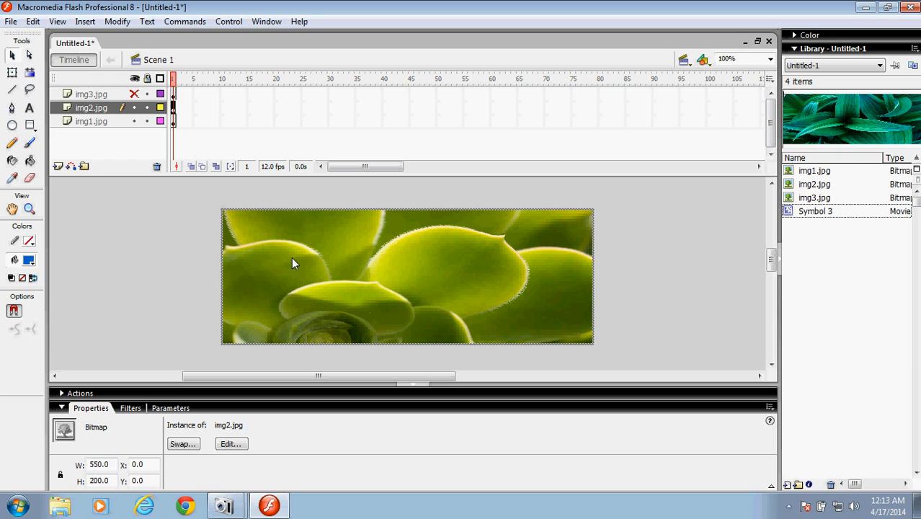
left_click(117, 22)
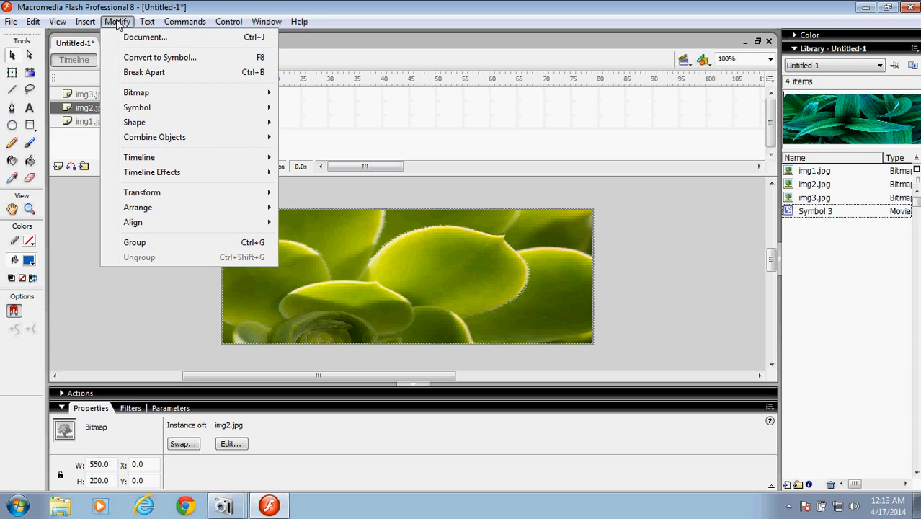
mouse_move(79, 22)
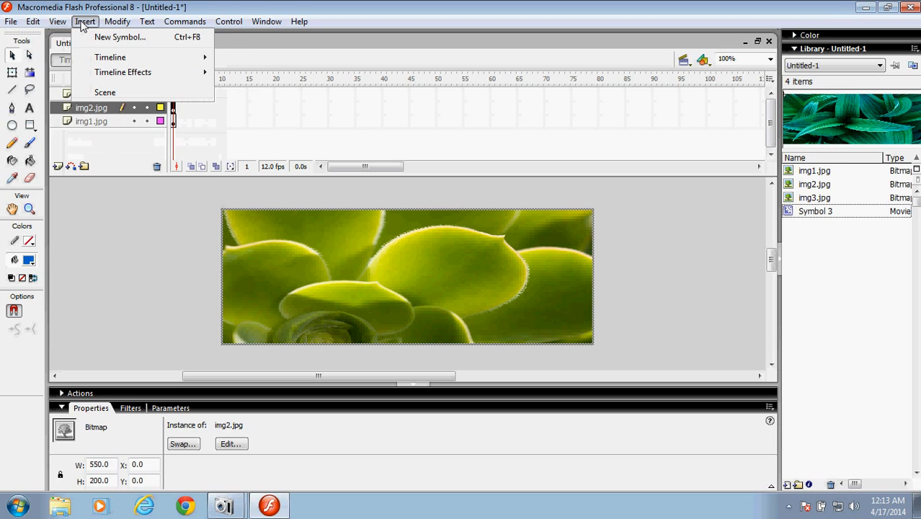
mouse_move(117, 22)
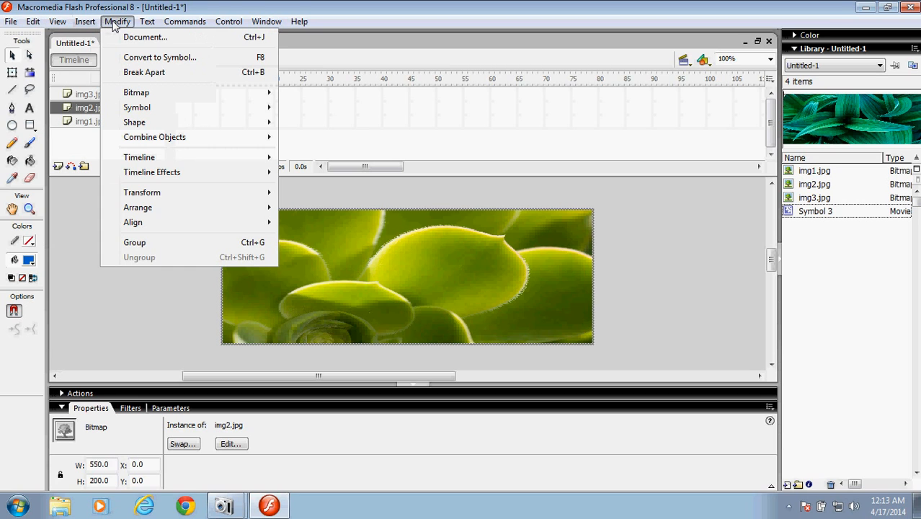
mouse_move(193, 107)
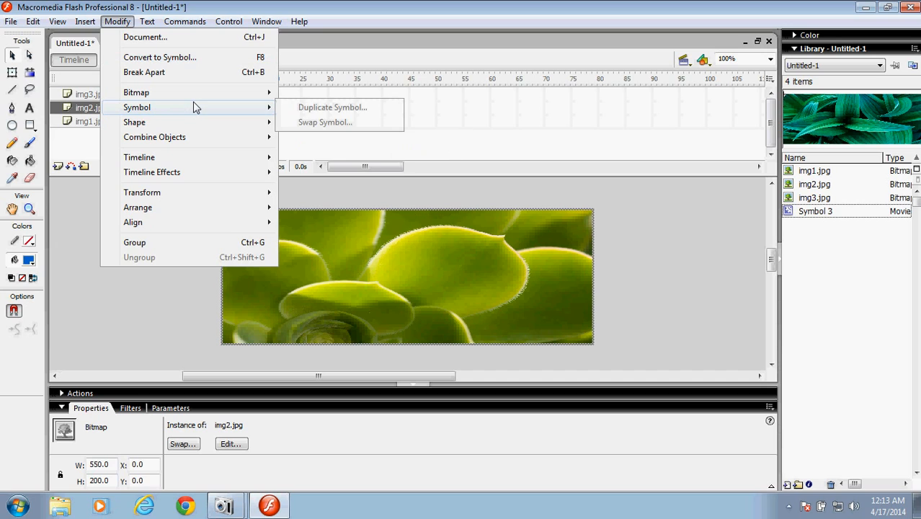
mouse_move(206, 123)
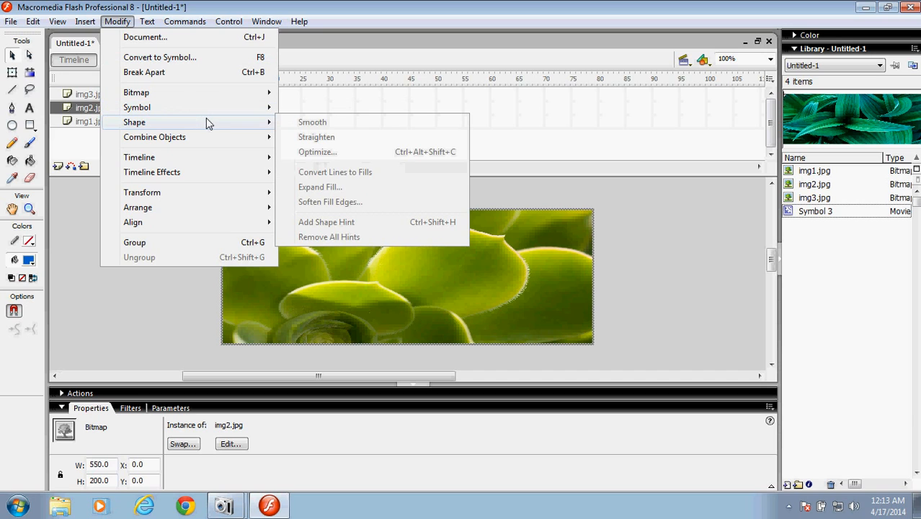
left_click(179, 62)
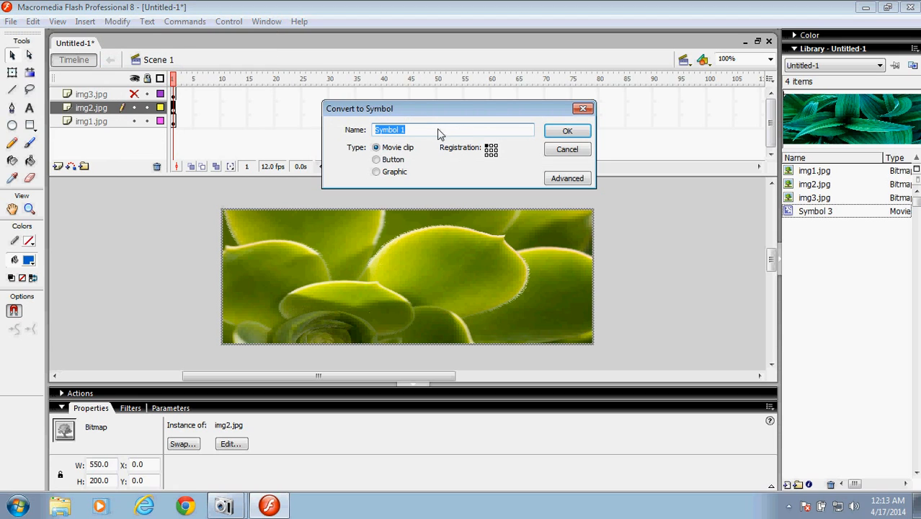
left_click(412, 133)
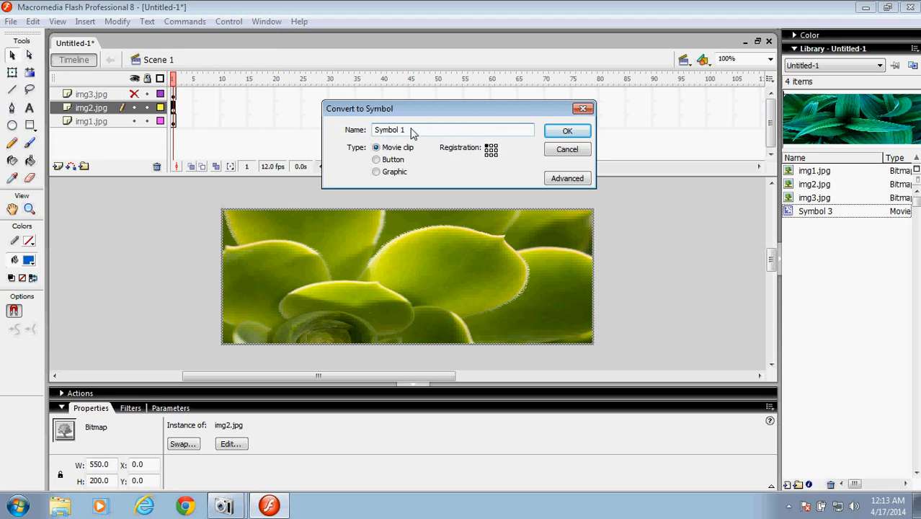
key("BackSpace")
left_click(570, 136)
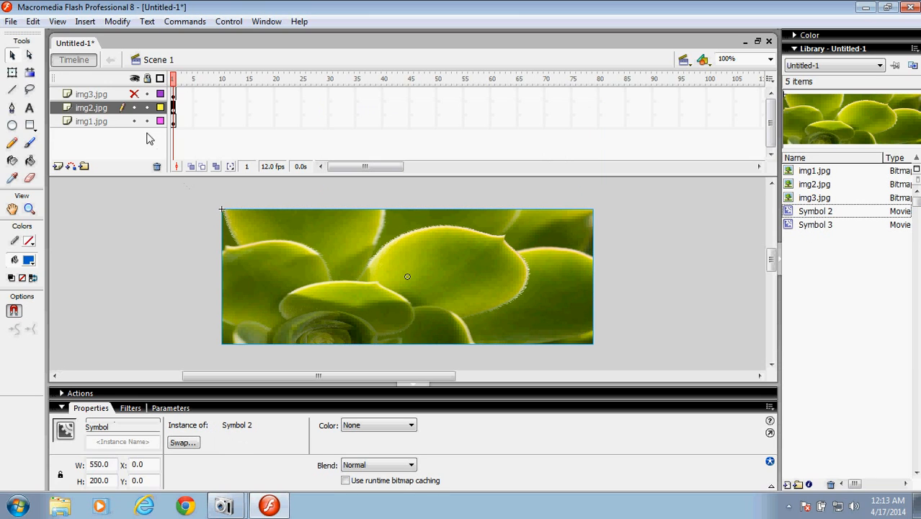
- Hide the img2.jpg layer and convert the picture on the img1.jpg layer into a movie clip symbol named Symbol 1
left_click(134, 108)
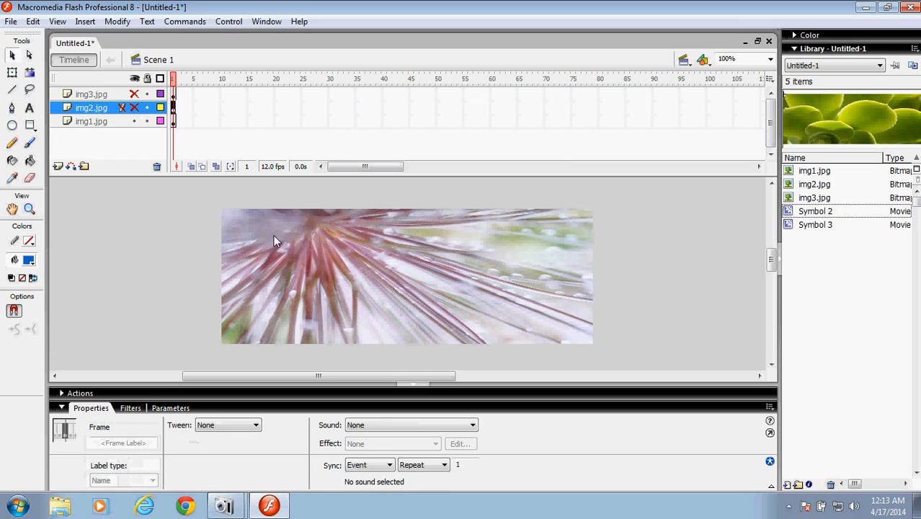
left_click(331, 270)
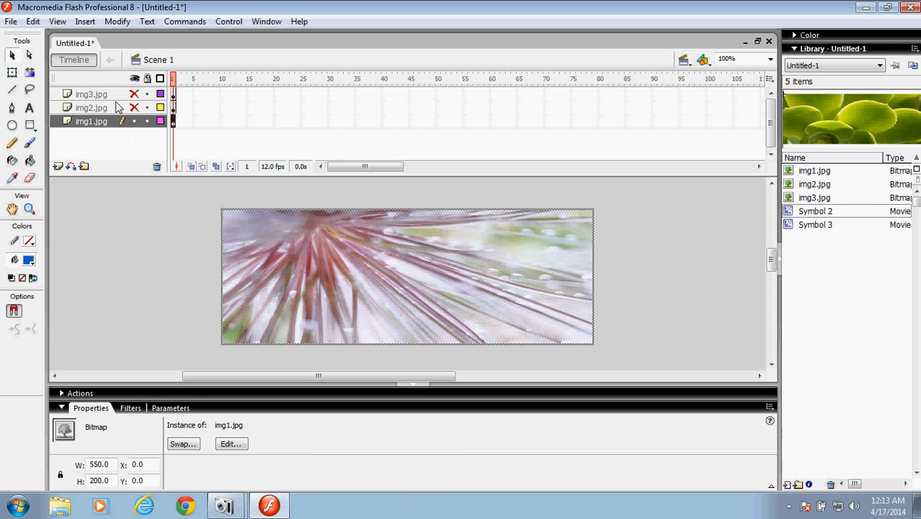
left_click(111, 25)
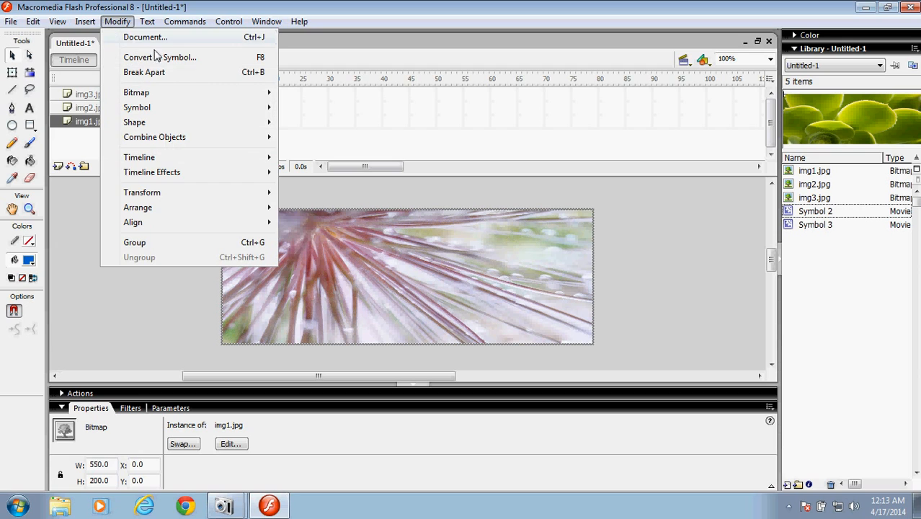
left_click(180, 58)
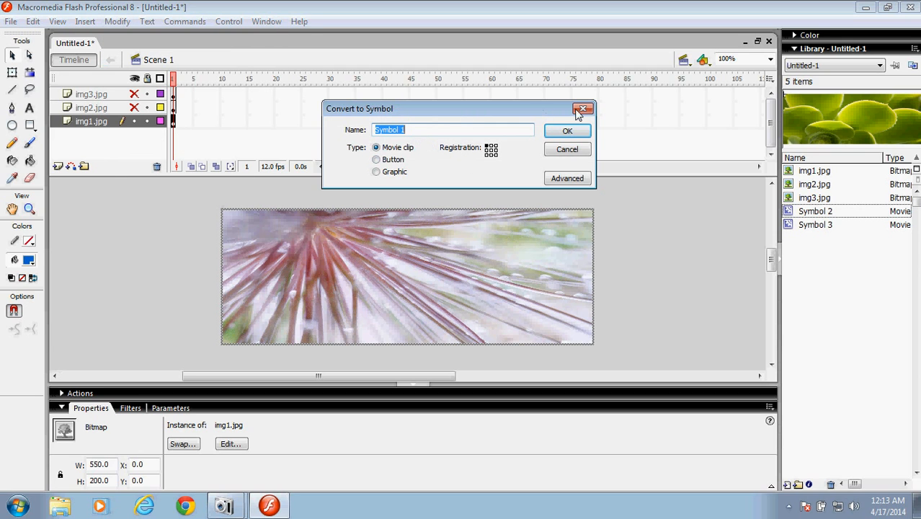
left_click(563, 136)
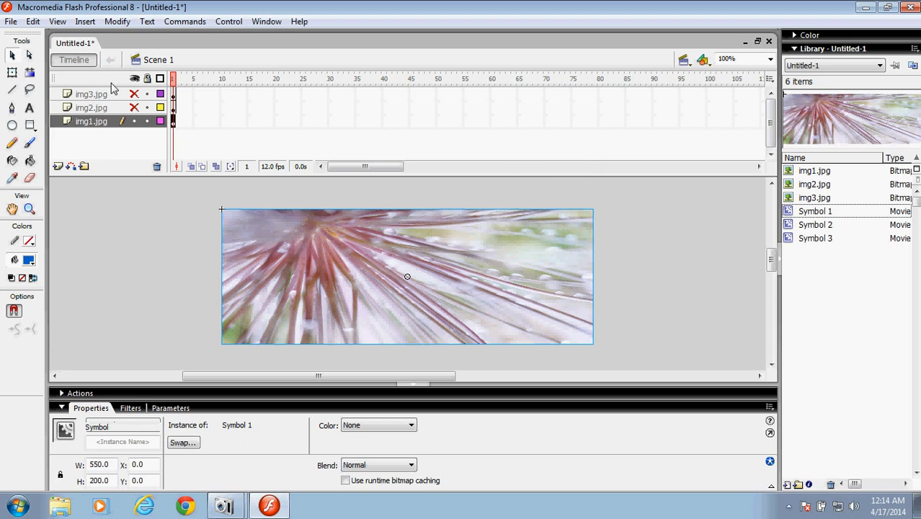
- Make the img2.jpg and img3.jpg layers visible again and select frame 1 on all three layers
left_click(134, 107)
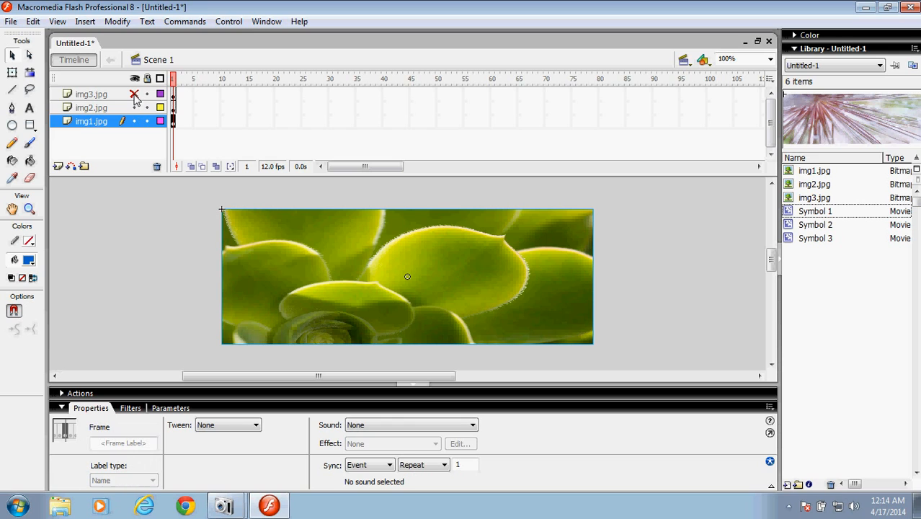
left_click(134, 93)
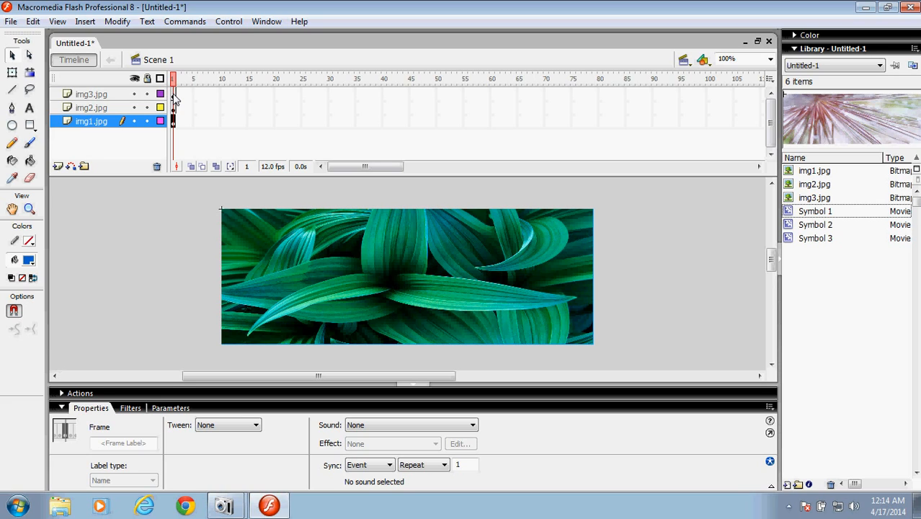
left_click_drag(173, 94, 174, 121)
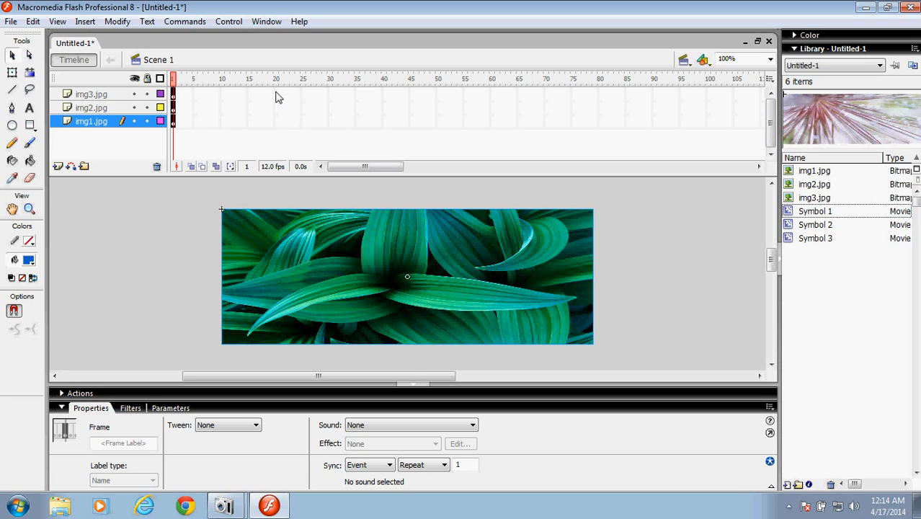
- Insert keyframes at frame 20 on the img1.jpg, img2.jpg and img3.jpg layers
left_click_drag(276, 93, 277, 123)
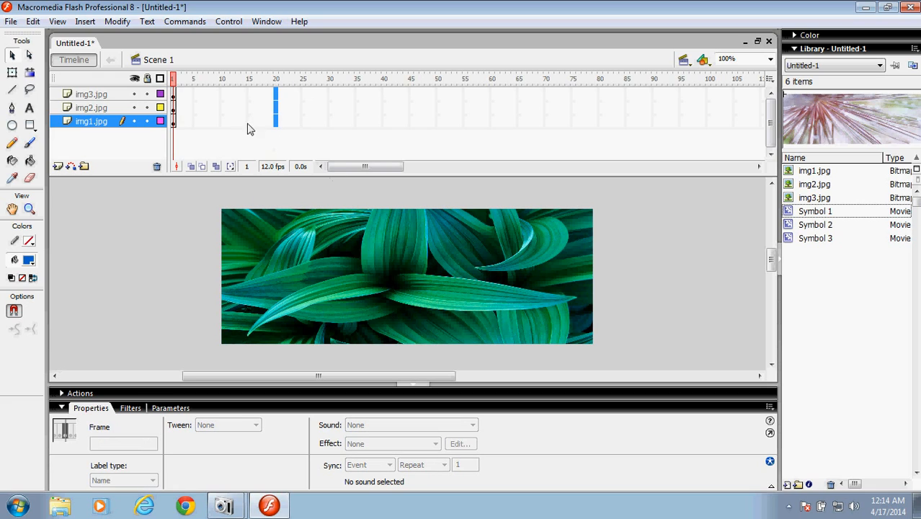
left_click(86, 22)
mouse_move(128, 62)
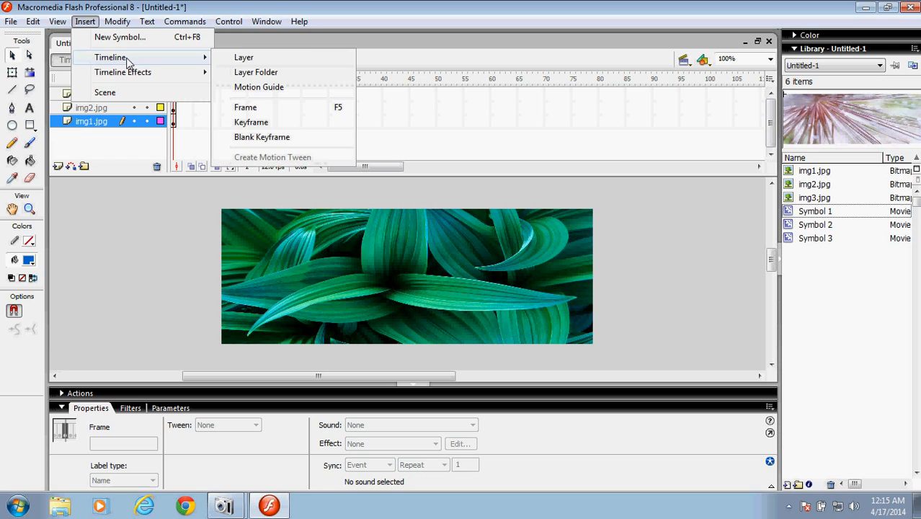
left_click(264, 125)
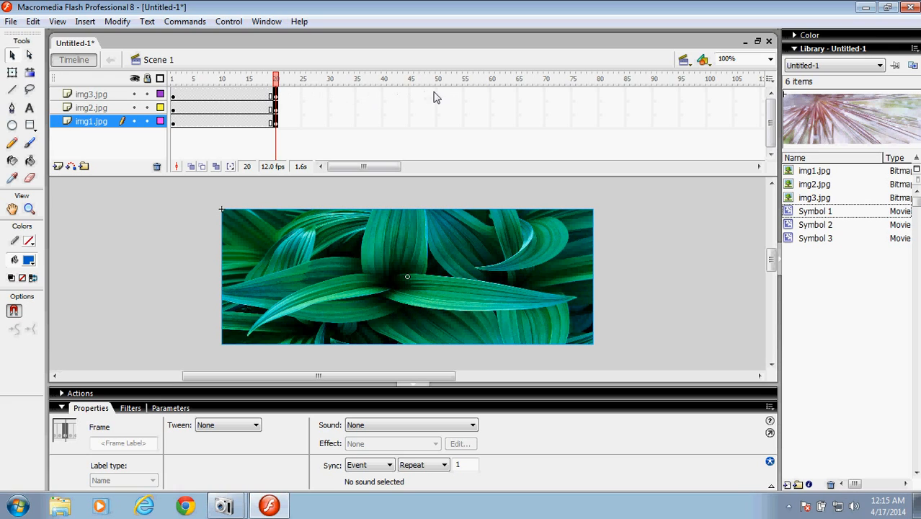
- Insert keyframes at frame 50 on all three image layers
left_click_drag(438, 94, 439, 122)
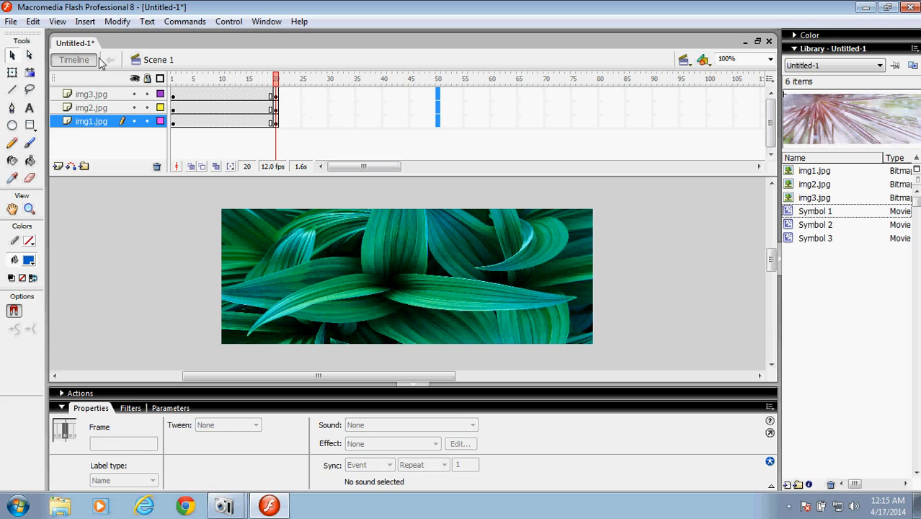
left_click(85, 22)
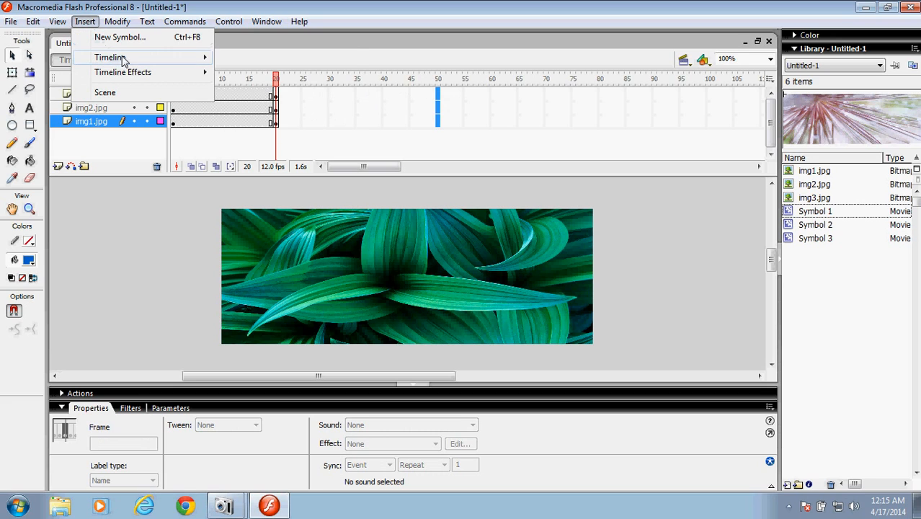
mouse_move(144, 75)
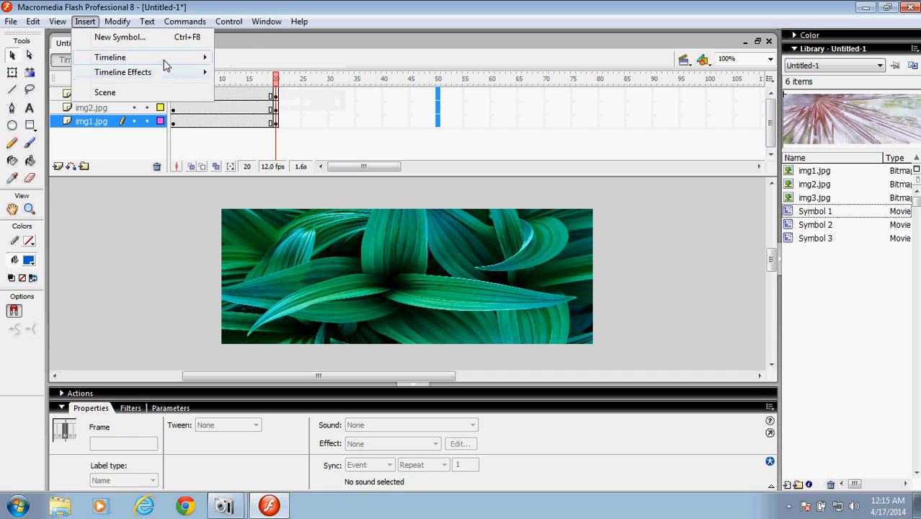
mouse_move(162, 58)
left_click(254, 126)
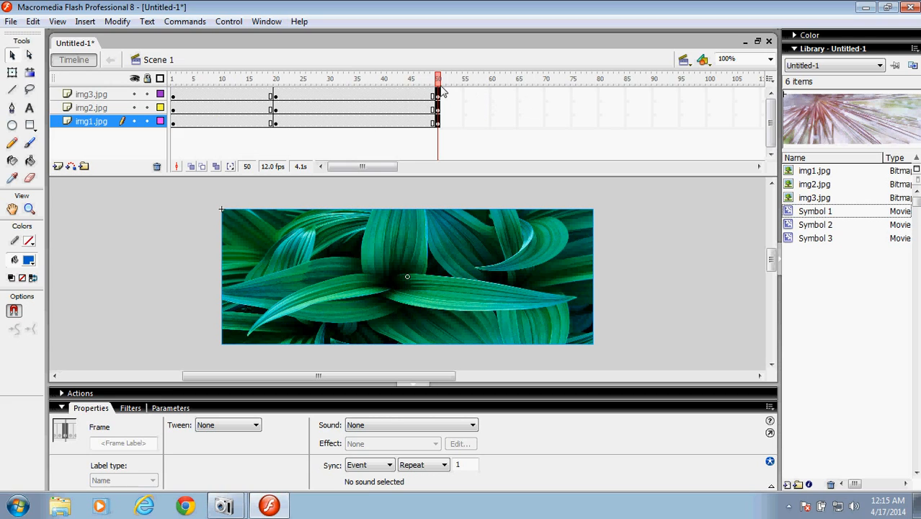
- Insert keyframes at frame 70 on all three image layers
left_click_drag(546, 94, 547, 122)
left_click(547, 109)
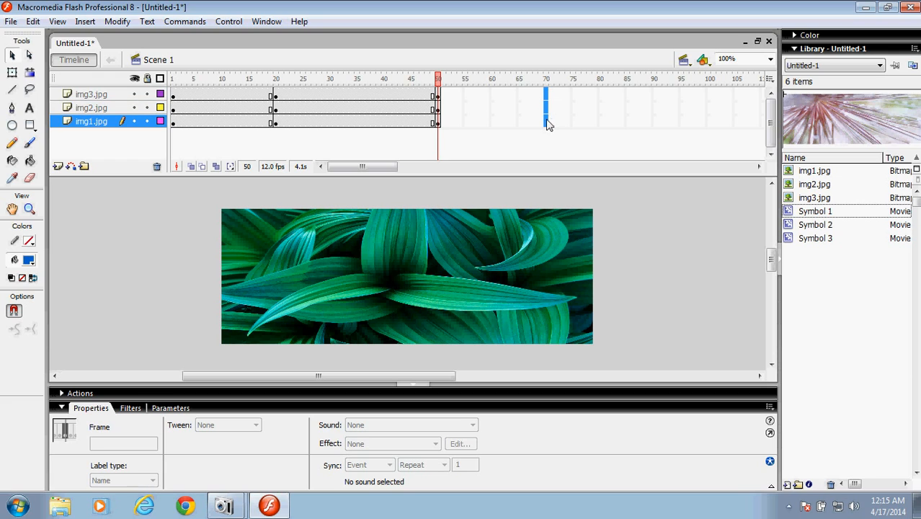
left_click(84, 22)
mouse_move(134, 57)
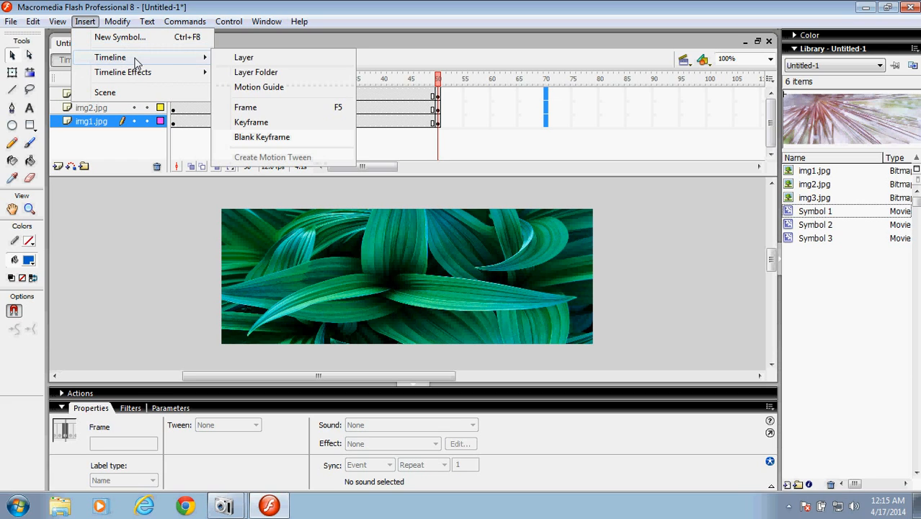
left_click(278, 122)
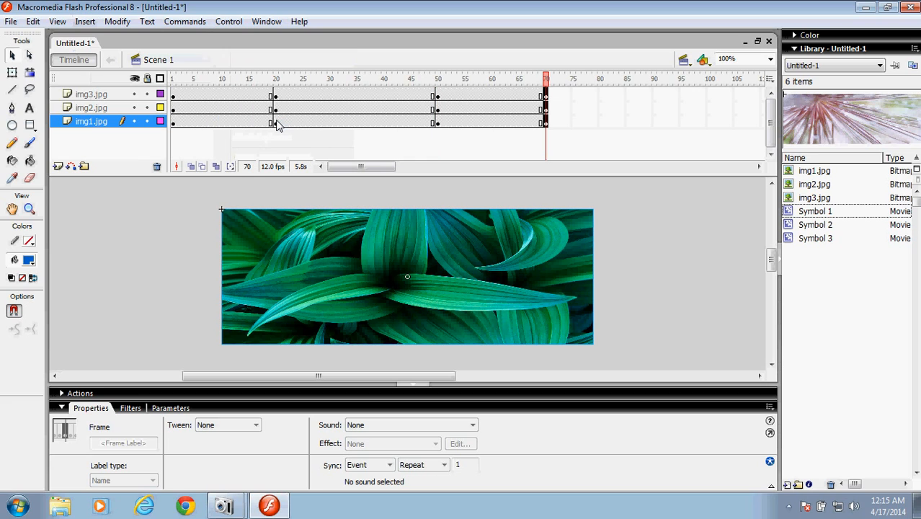
- Apply an Alpha color effect of 8% to the movie clips at frame 1 on all three layers
left_click(173, 98)
left_click(176, 124)
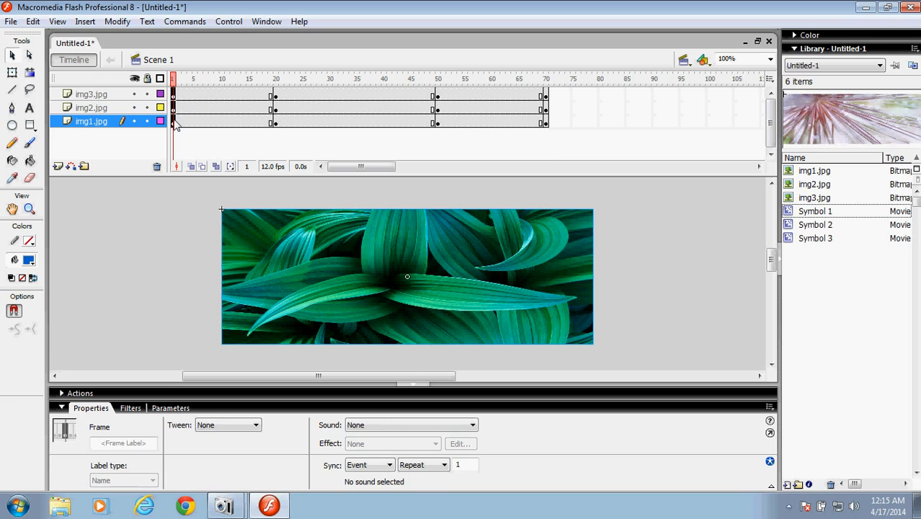
left_click(264, 249)
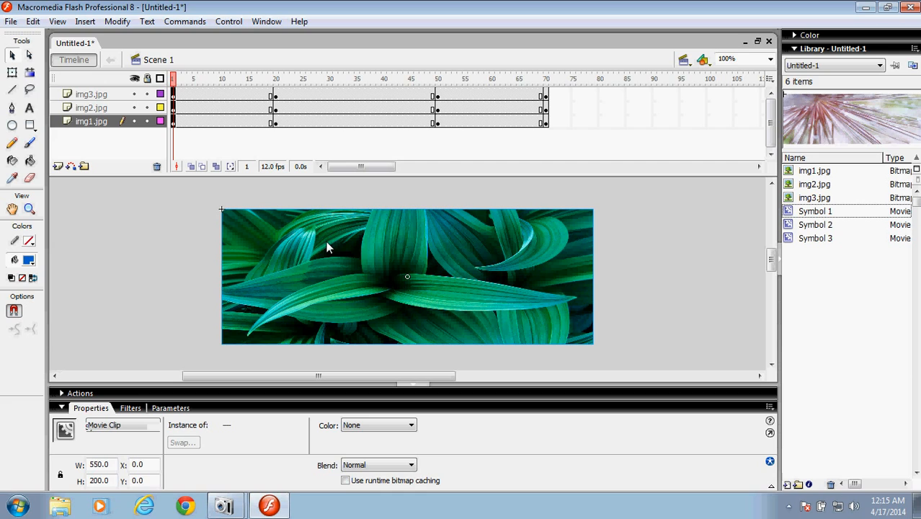
left_click(408, 425)
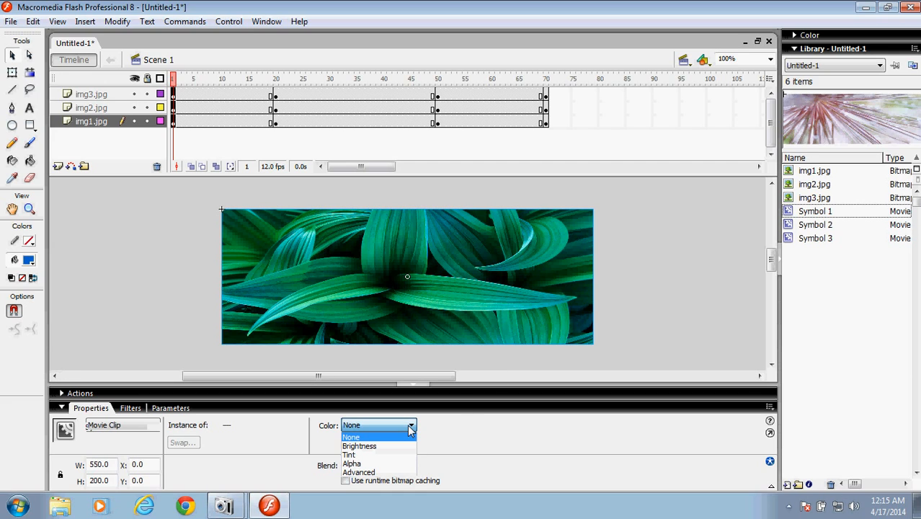
left_click(387, 463)
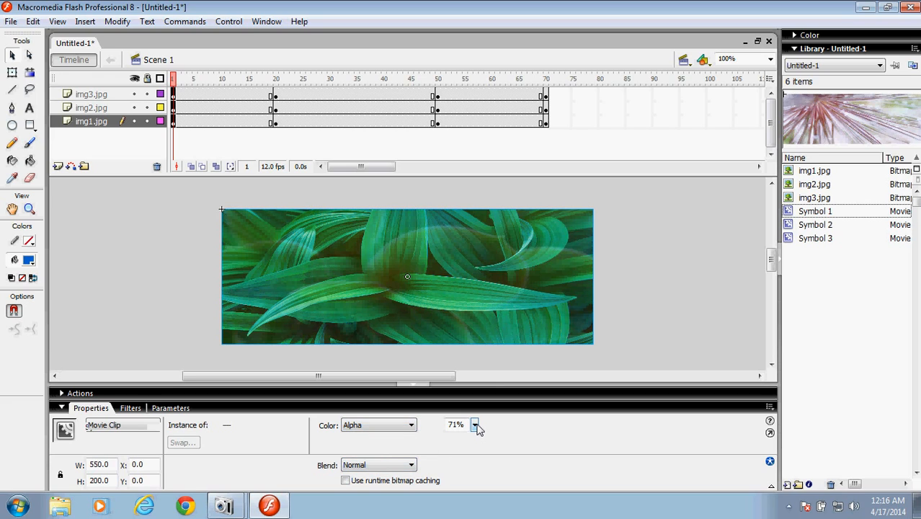
left_click_drag(475, 426, 483, 472)
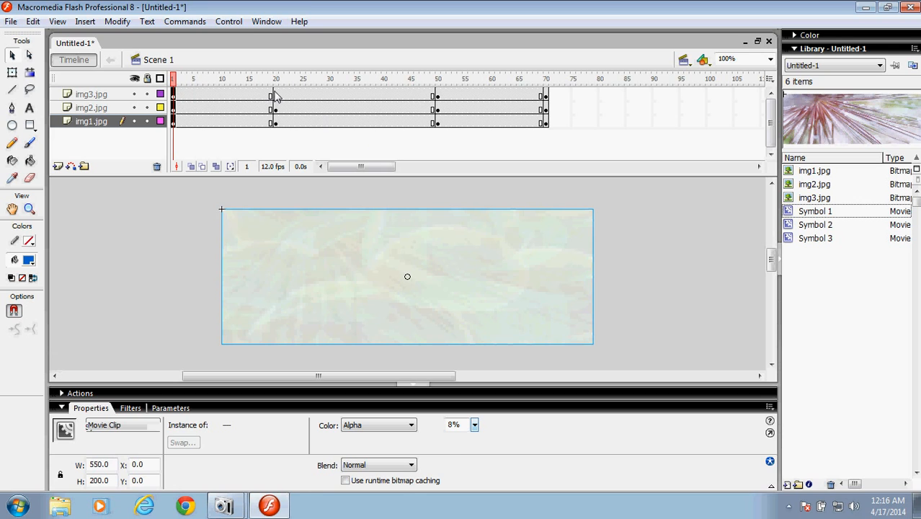
- Apply an Alpha color effect of 100% to the movie clips at frame 20 on all three layers
left_click_drag(274, 94, 274, 123)
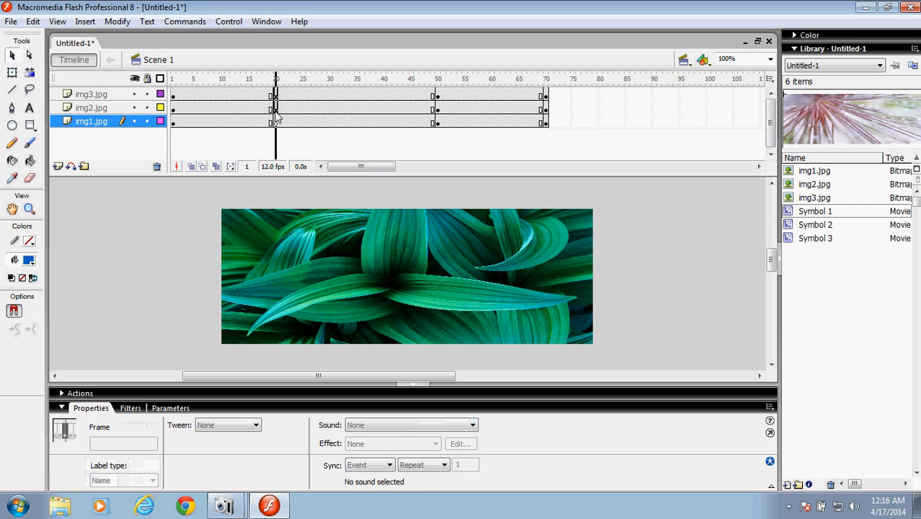
left_click(352, 288)
left_click(407, 426)
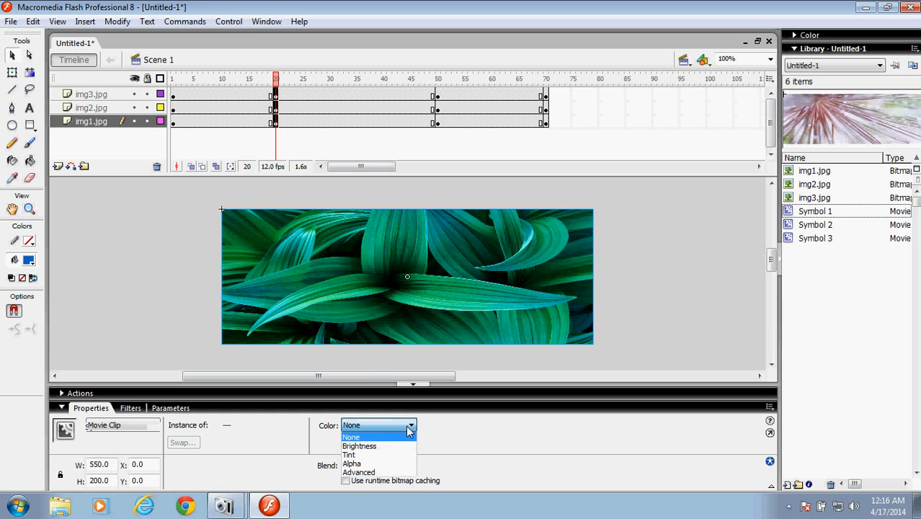
left_click(384, 463)
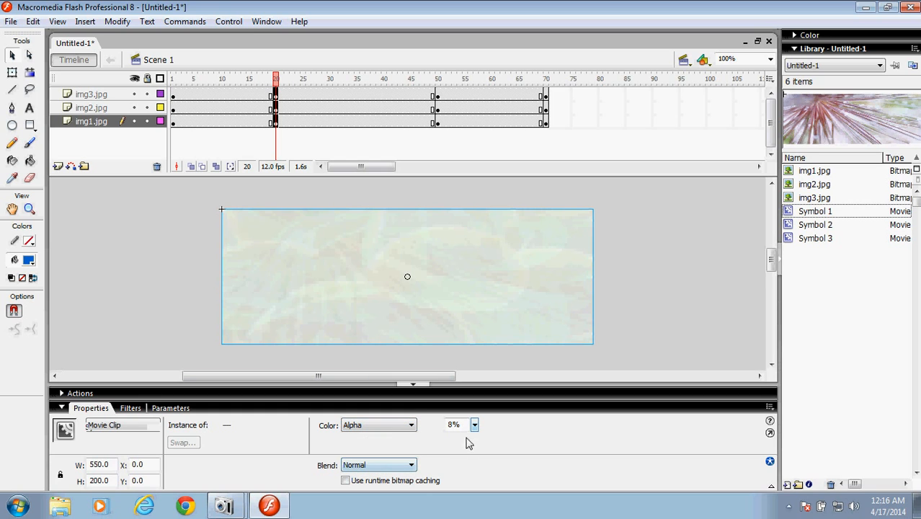
left_click_drag(474, 426, 475, 368)
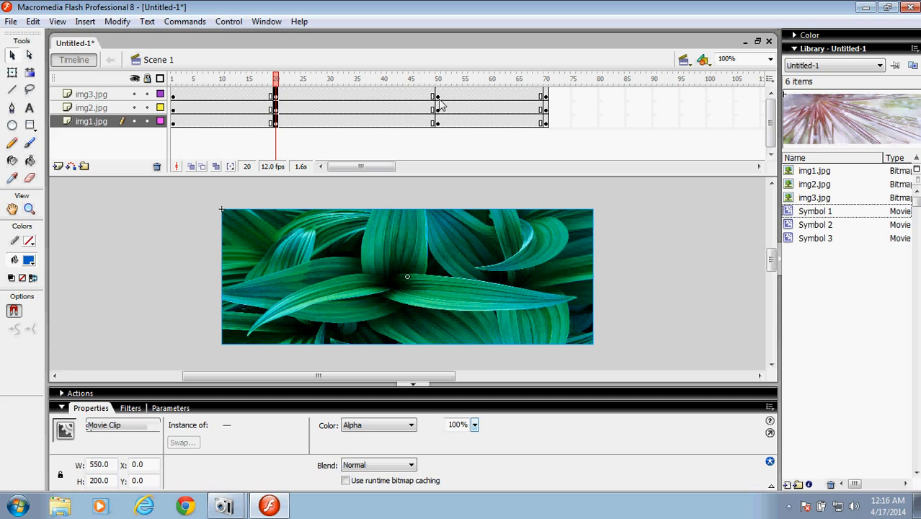
- Apply an Alpha color effect of 100% to the movie clips at frame 50 on all three layers
left_click_drag(438, 96, 441, 125)
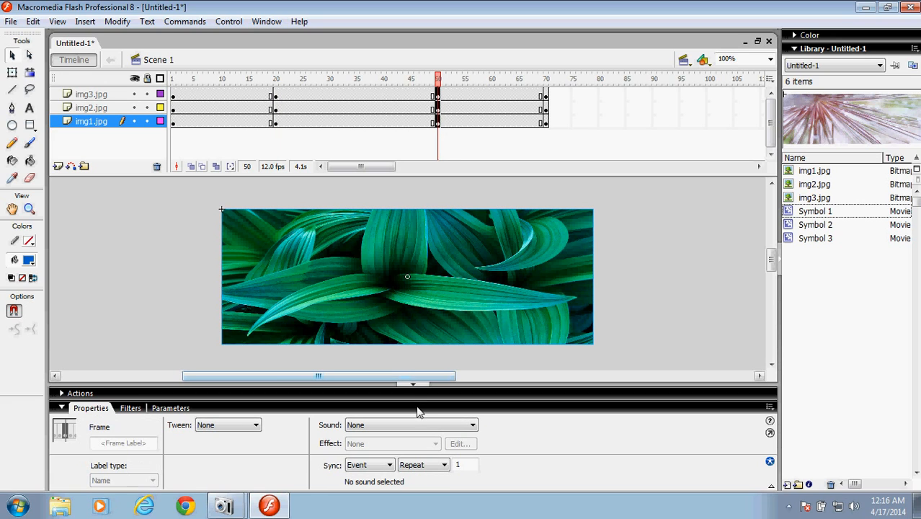
left_click(381, 291)
left_click(390, 425)
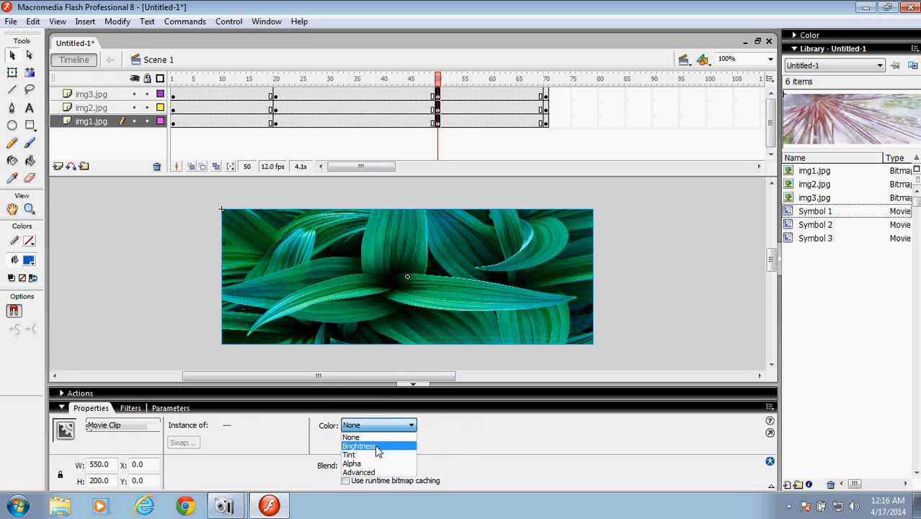
left_click(373, 466)
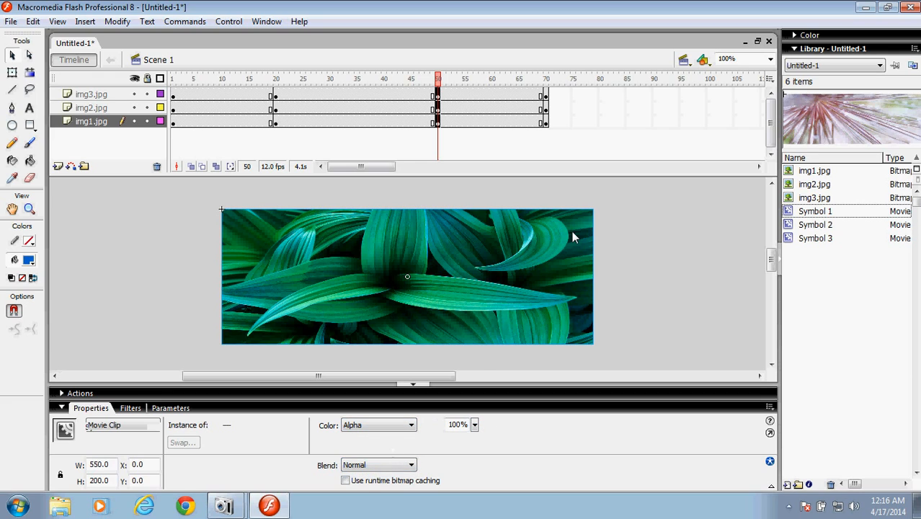
- Apply an Alpha color effect of 8% to the movie clips at frame 70 on all three layers
left_click_drag(546, 99, 549, 119)
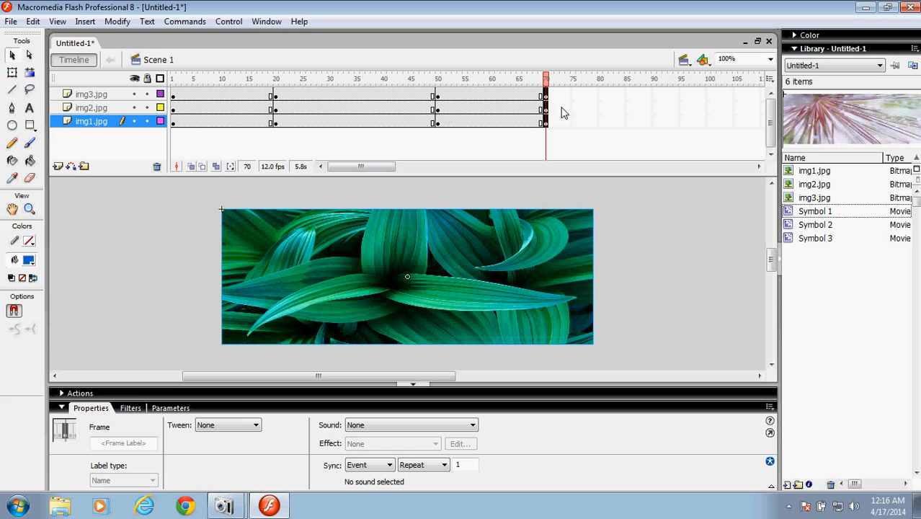
left_click(362, 339)
left_click(394, 426)
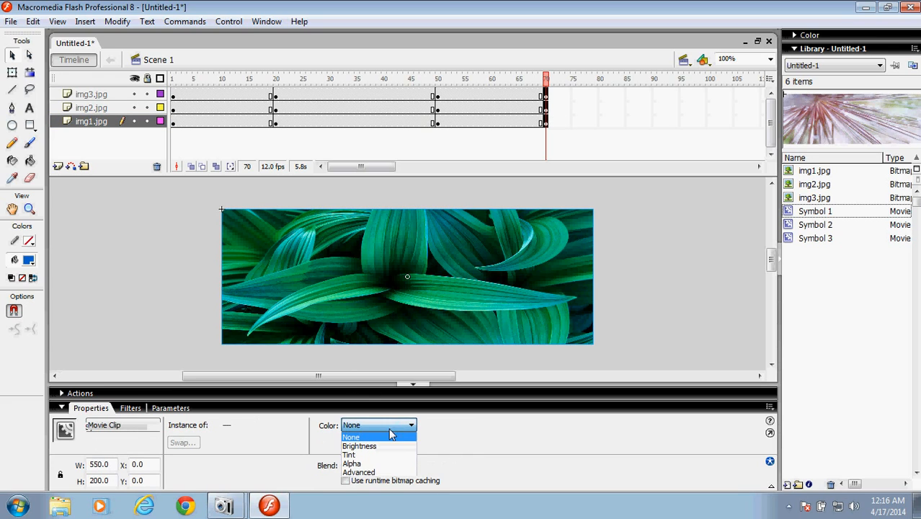
left_click(381, 464)
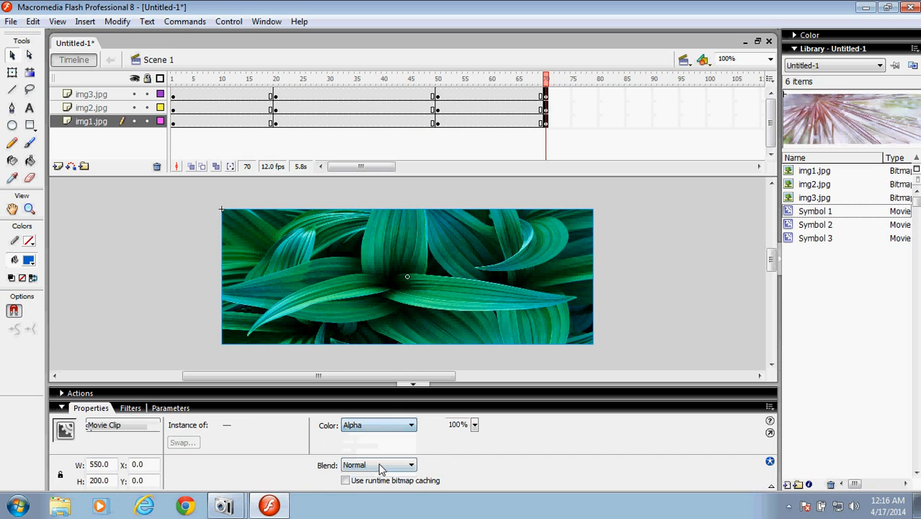
left_click_drag(474, 425, 482, 484)
left_click_drag(475, 425, 477, 436)
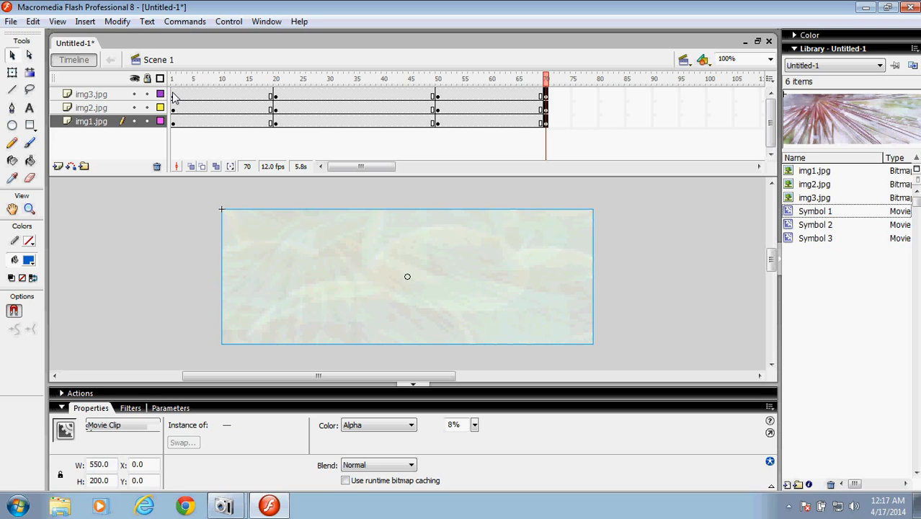
- Create a motion tween between frames 1 and 20 on all three layers and return the playhead to frame 1
left_click(222, 78)
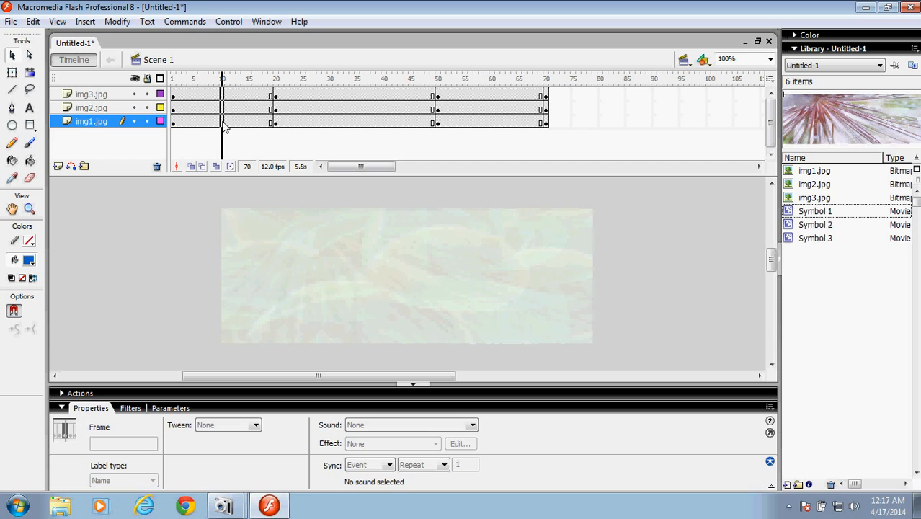
left_click(231, 426)
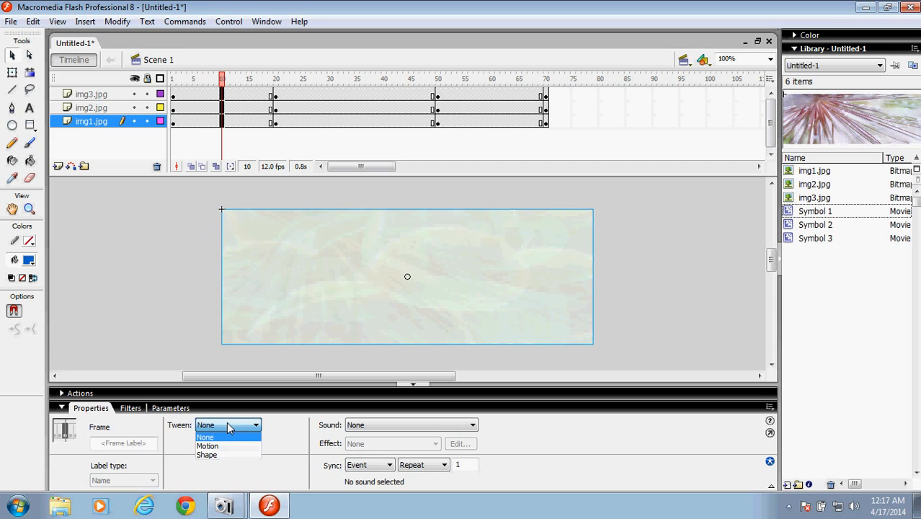
left_click(209, 446)
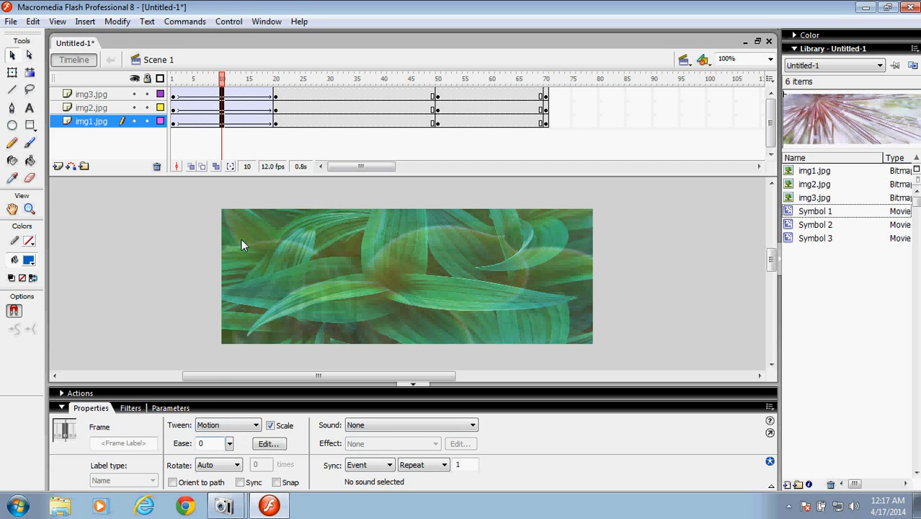
left_click(174, 78)
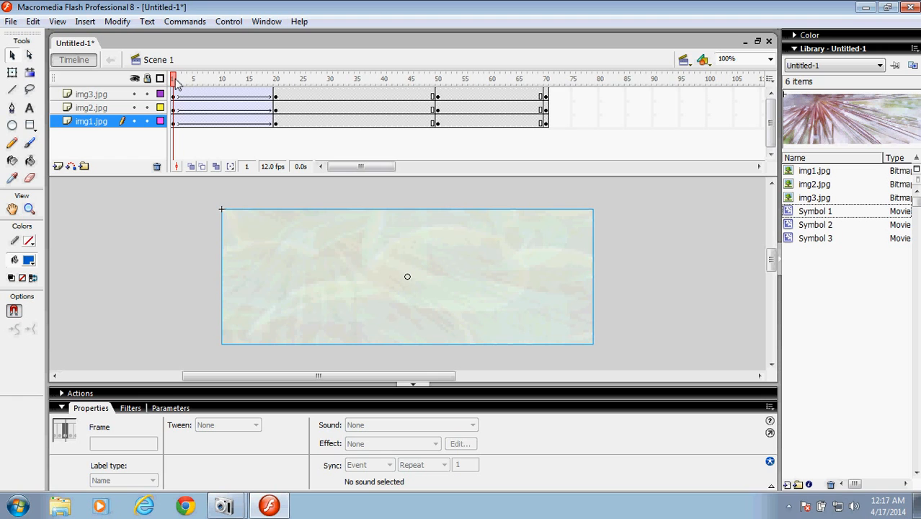
mouse_move(177, 83)
left_mouse_down()
mouse_move(237, 83)
mouse_move(173, 82)
left_mouse_up()
- Create a motion tween between frames 20 and 50 on all three layers
left_click(339, 87)
left_click(344, 129)
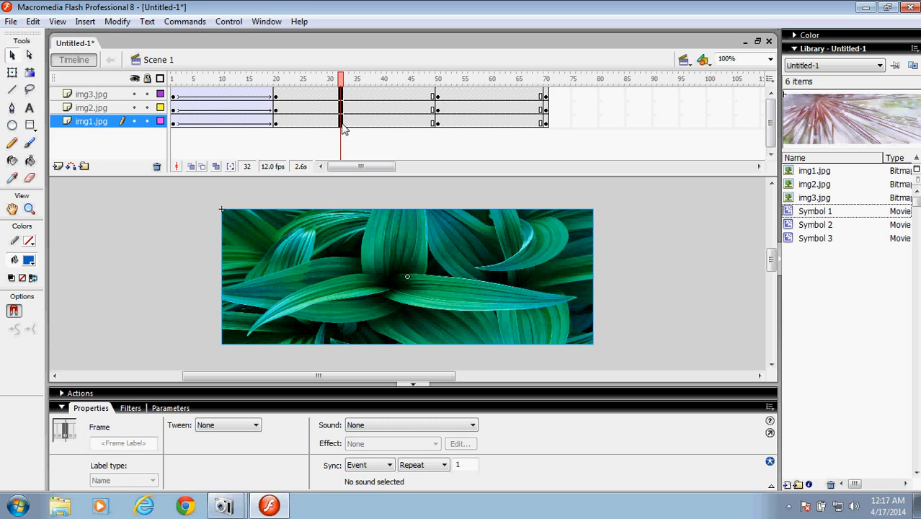
left_click(245, 427)
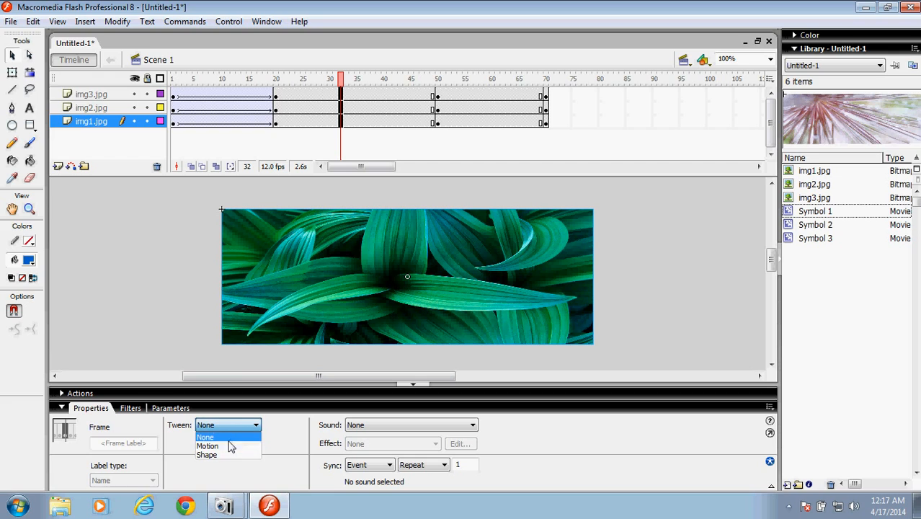
left_click(216, 436)
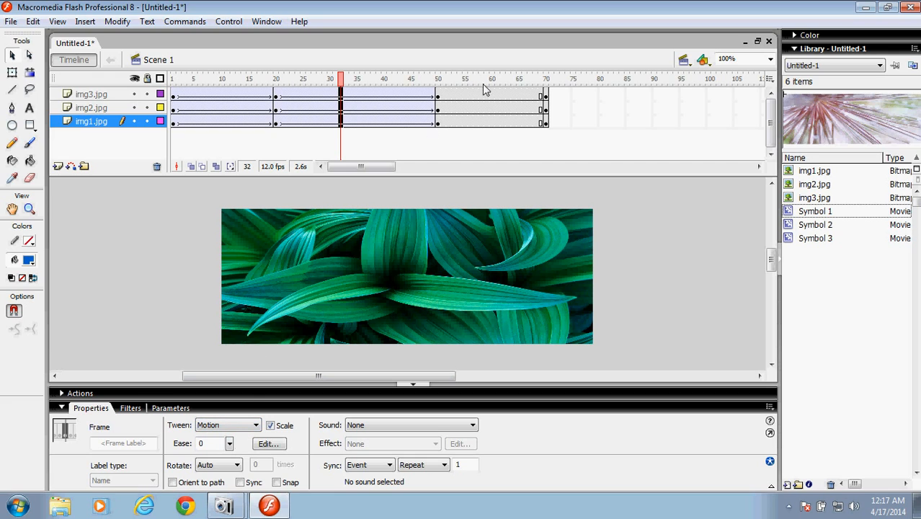
- Create a motion tween between frames 50 and 70 on all three layers
left_click_drag(293, 84, 489, 128)
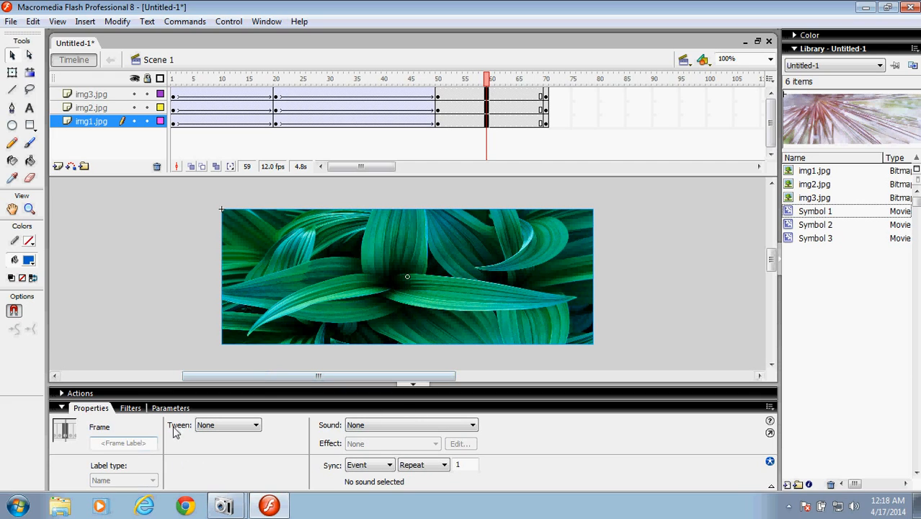
left_click(215, 425)
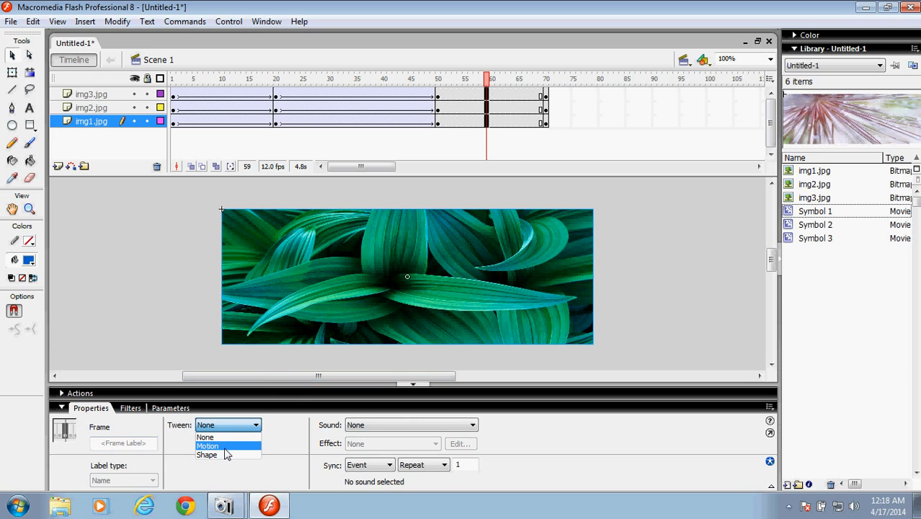
left_click(225, 447)
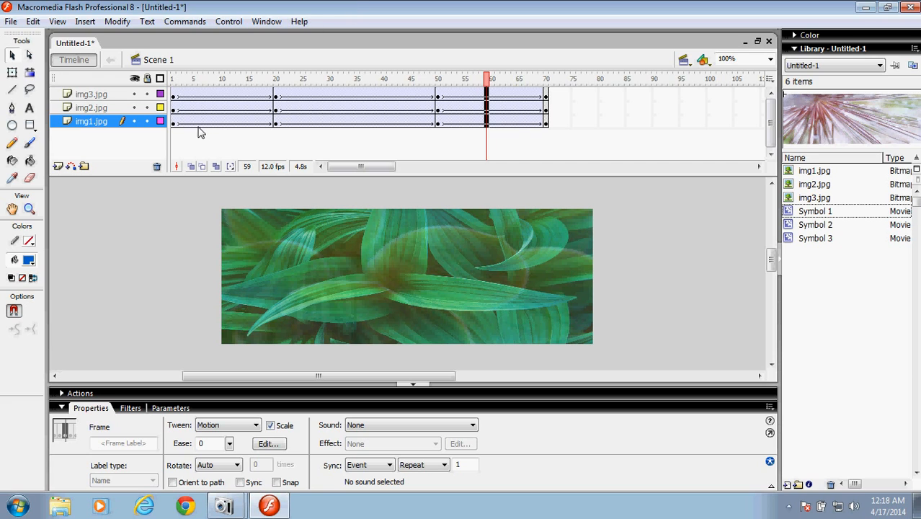
- Move all 70 frames of the img2.jpg and img1.jpg layers along the timeline so they start at frame 59
left_click(173, 107)
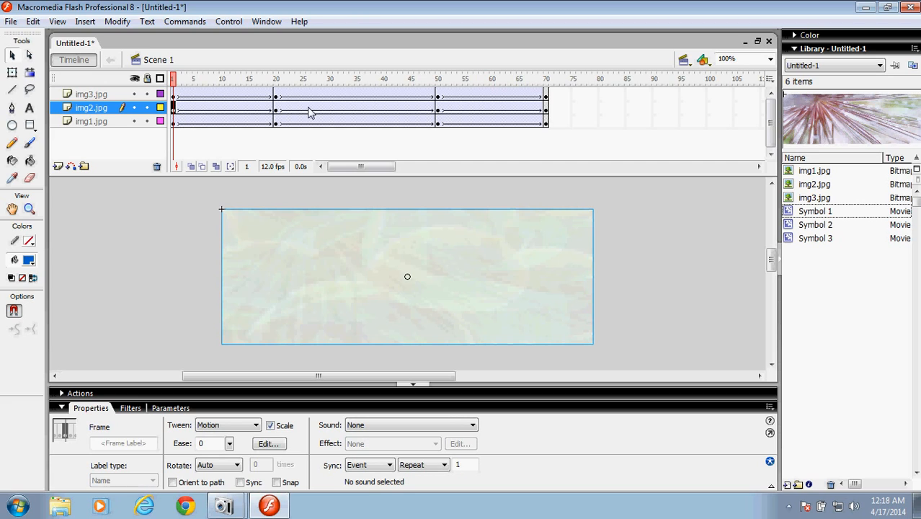
left_click(546, 124, "shift")
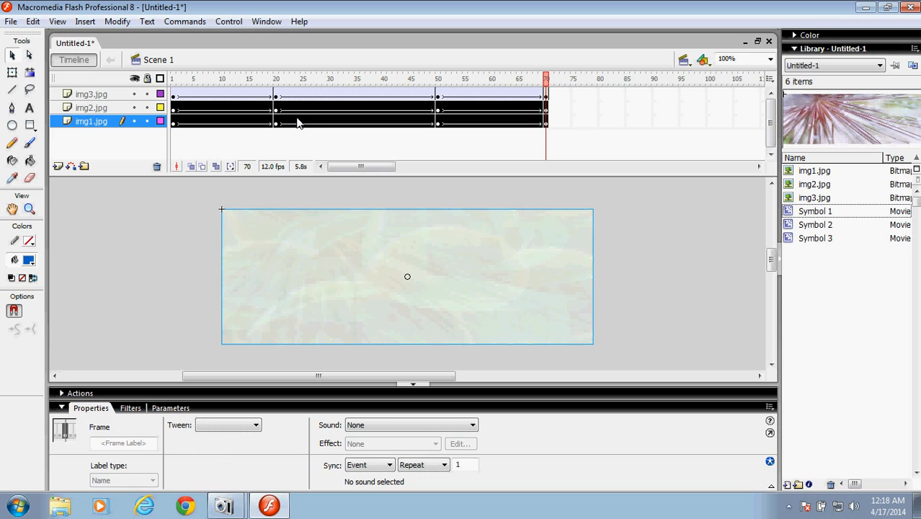
left_click_drag(298, 123, 613, 144)
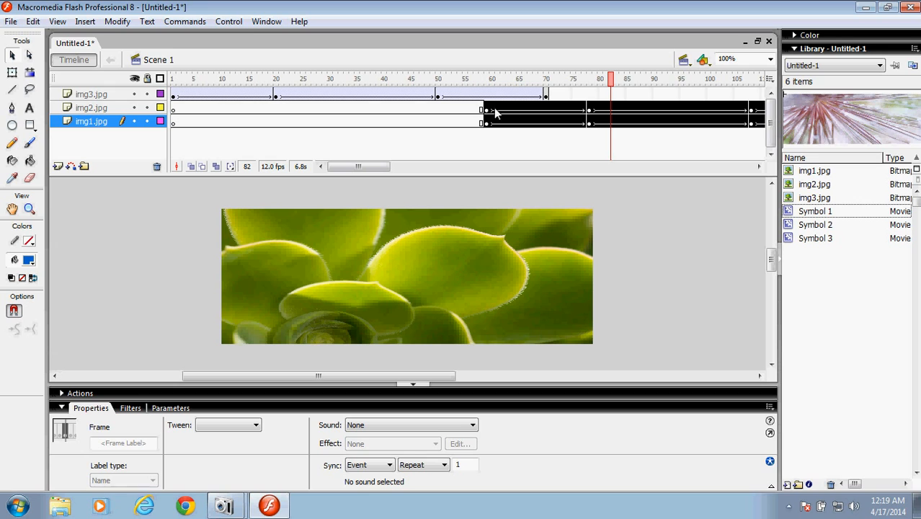
- Move only the img1.jpg layer's animation frames further along the timeline so they start at about frame 118
left_click_drag(440, 382, 467, 382)
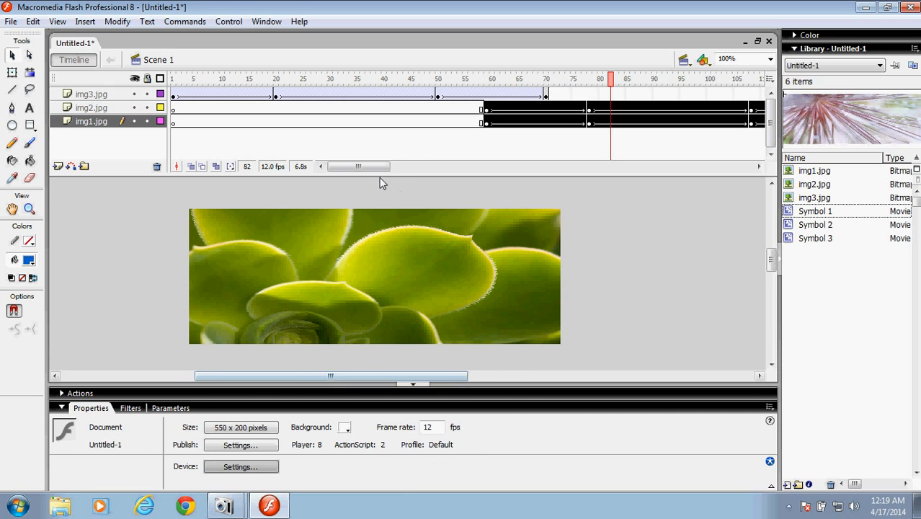
left_click_drag(381, 168, 407, 171)
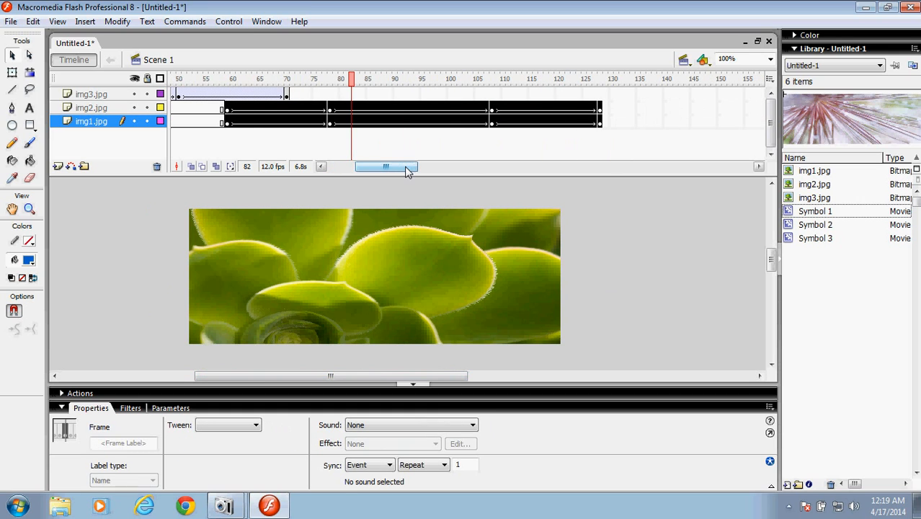
left_click_drag(228, 125, 228, 124)
left_click(228, 124)
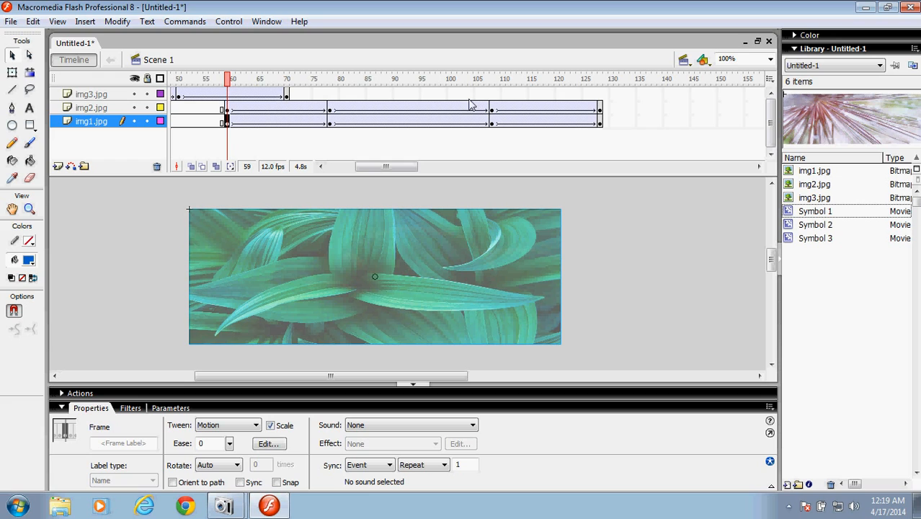
left_click(601, 124)
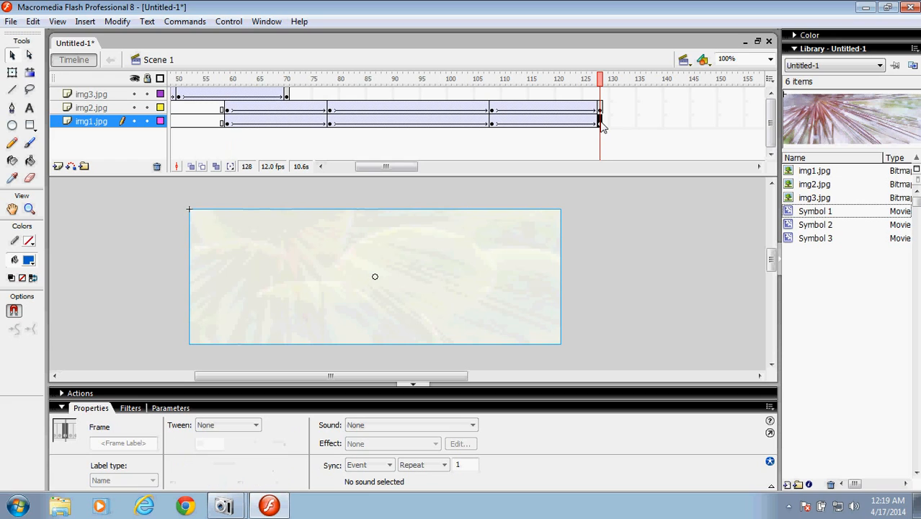
left_click(228, 124, "shift")
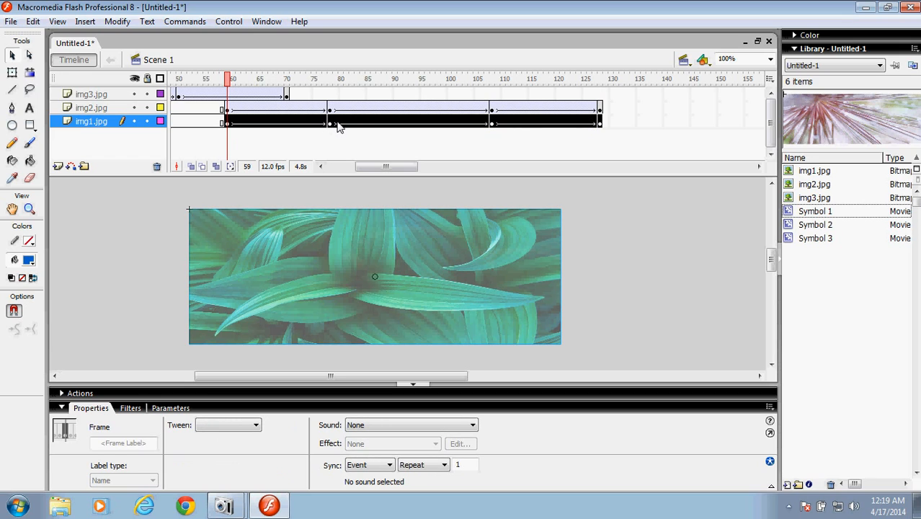
left_click_drag(339, 126, 656, 128)
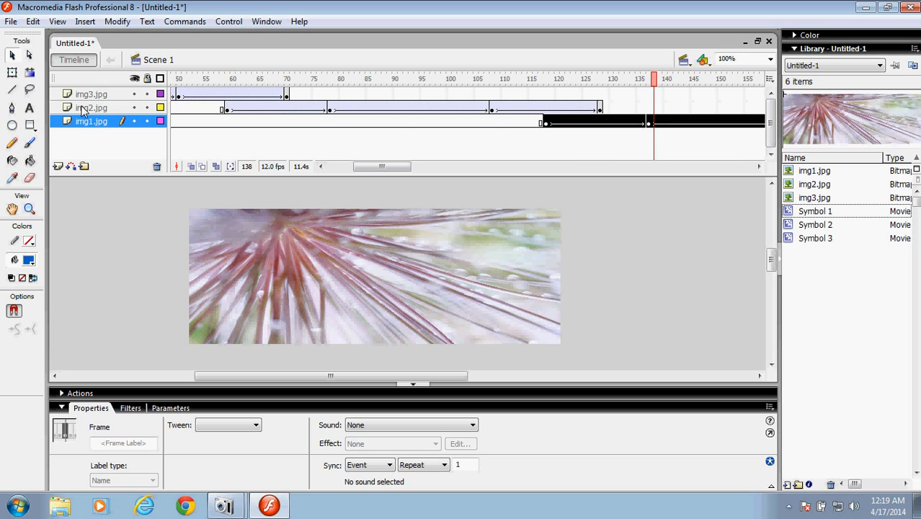
- Save the Flash document to the Desktop under the file name Tutorial
left_click(11, 21)
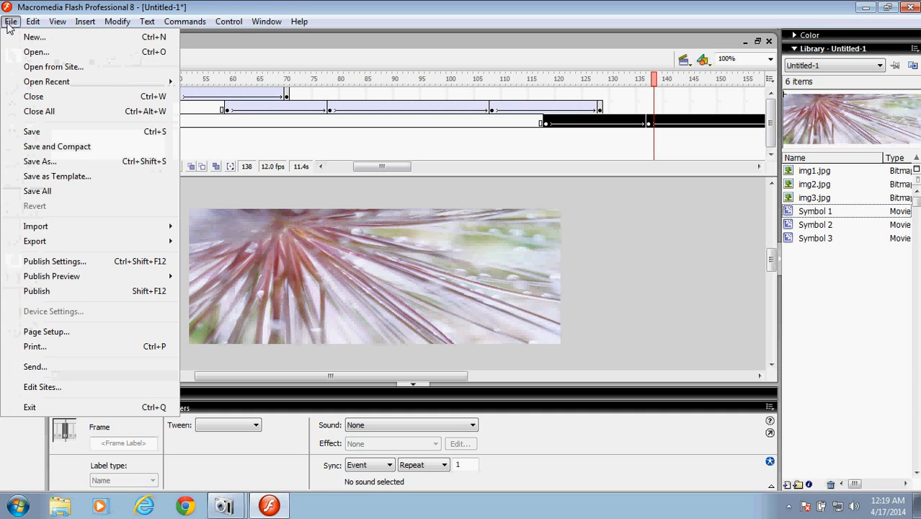
left_click(66, 137)
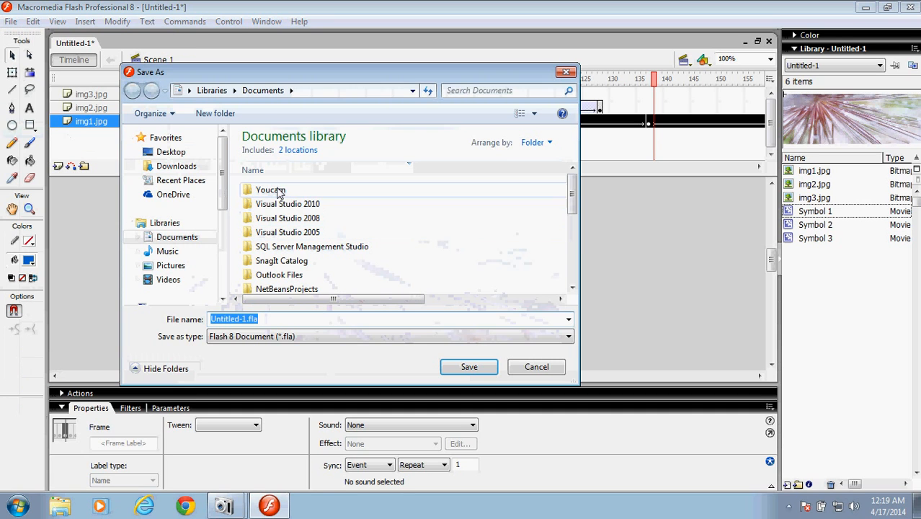
left_click(168, 153)
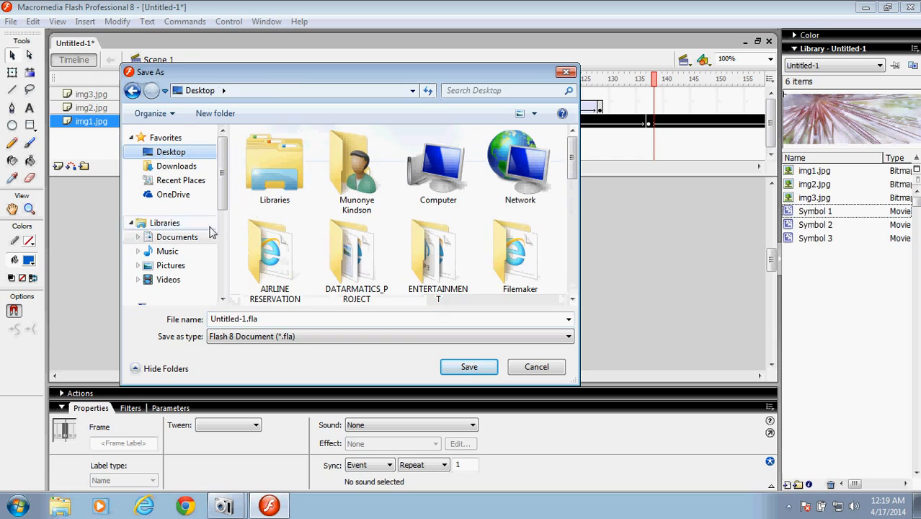
left_click(253, 319)
type("T")
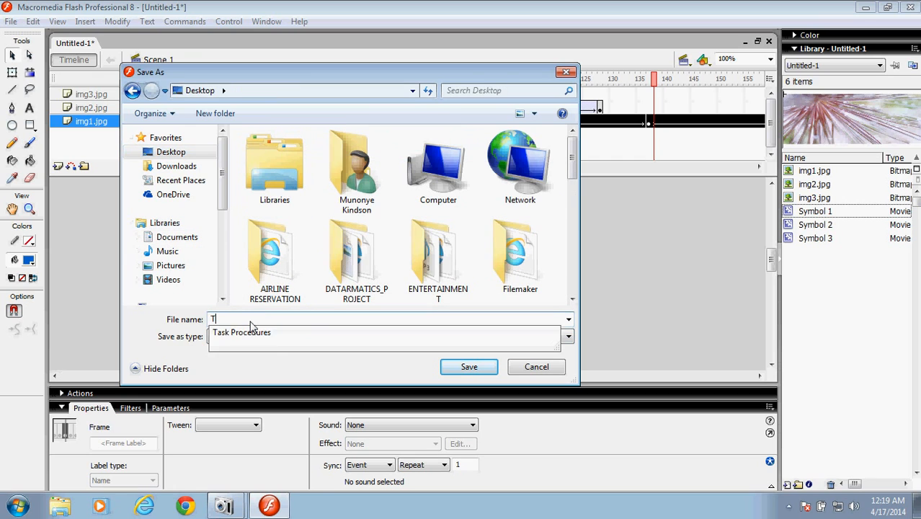
type("ttoa")
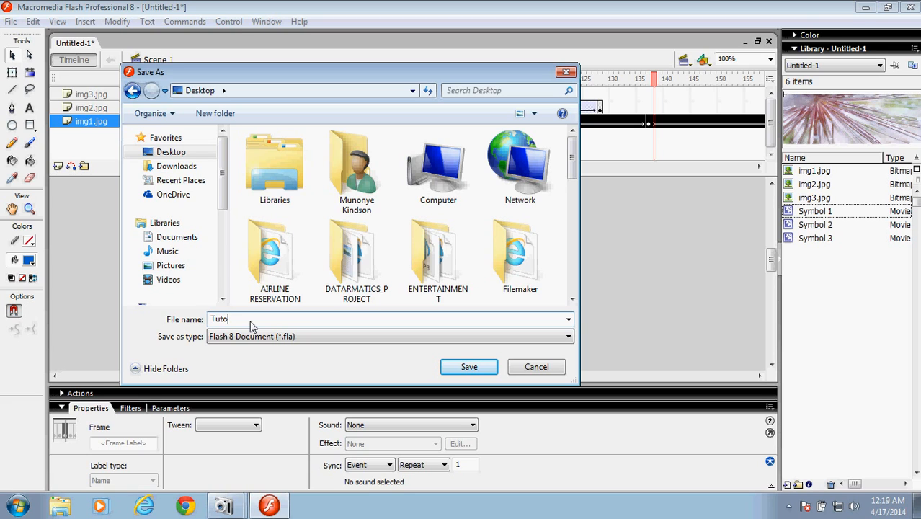
type("torial")
left_click(471, 369)
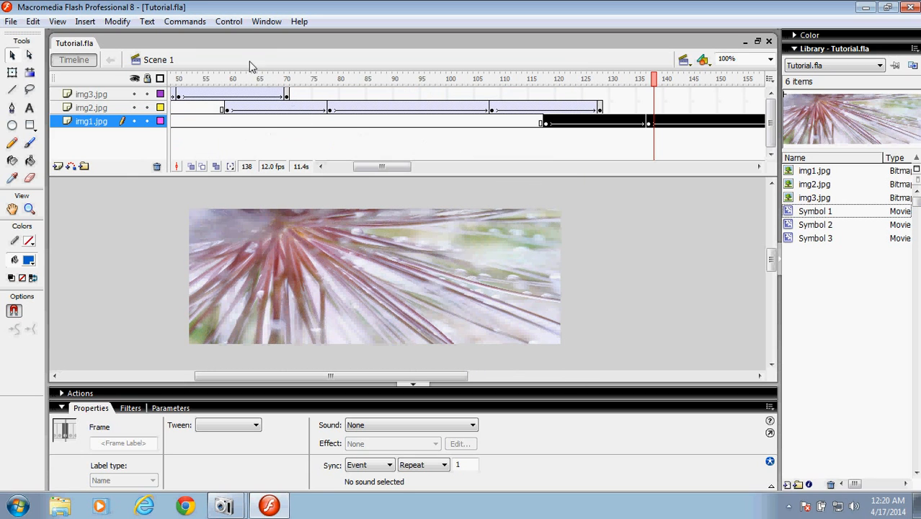
- Test the movie to preview the slideshow, close the preview and check the desktop for the generated files
left_click(227, 21)
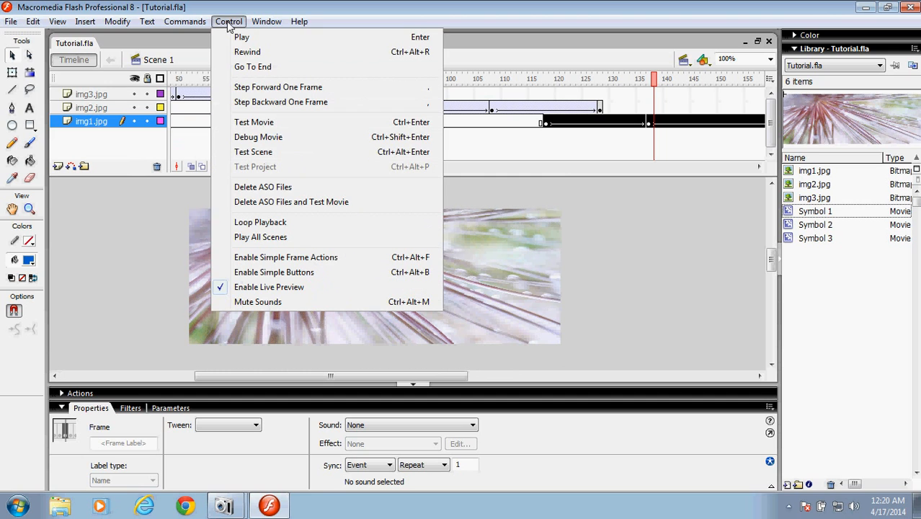
left_click(260, 125)
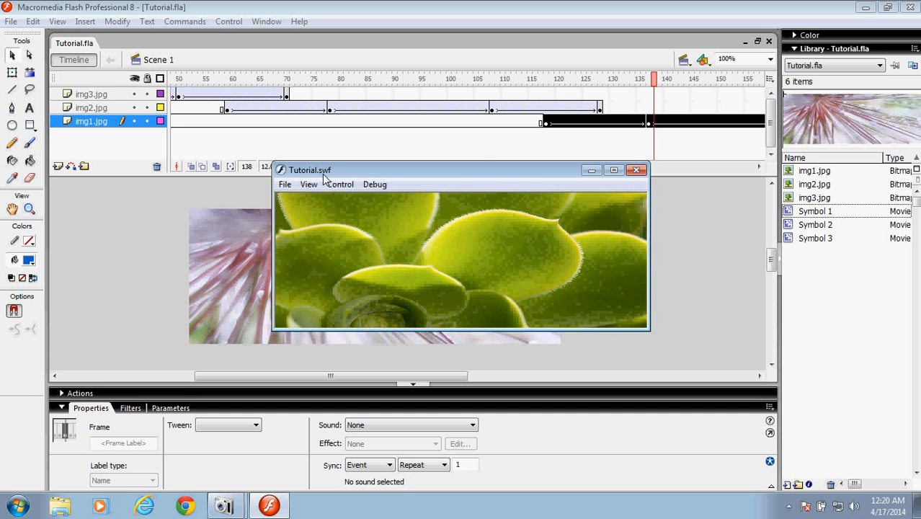
left_click(637, 171)
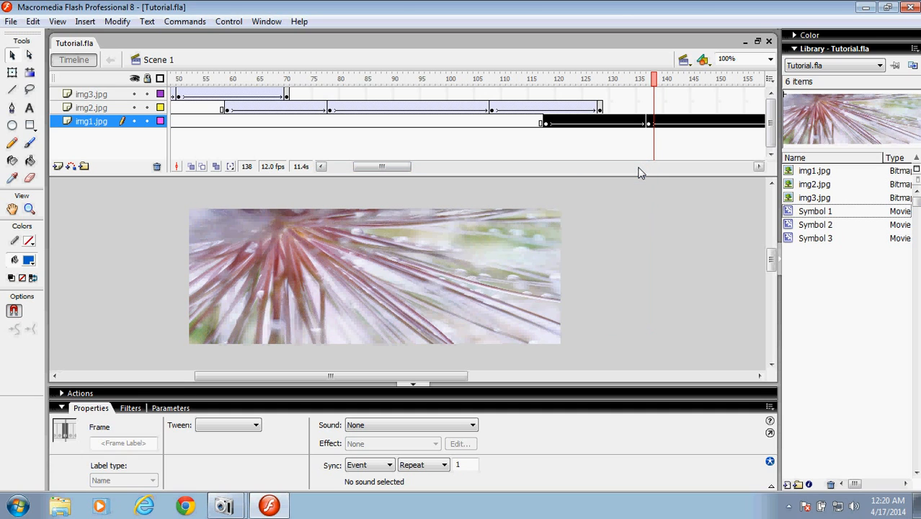
key("super+d")
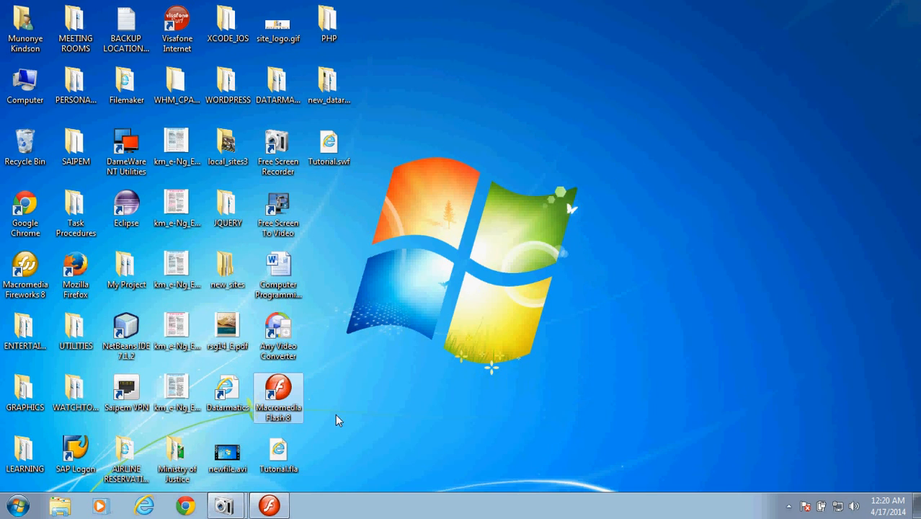
left_click(269, 505)
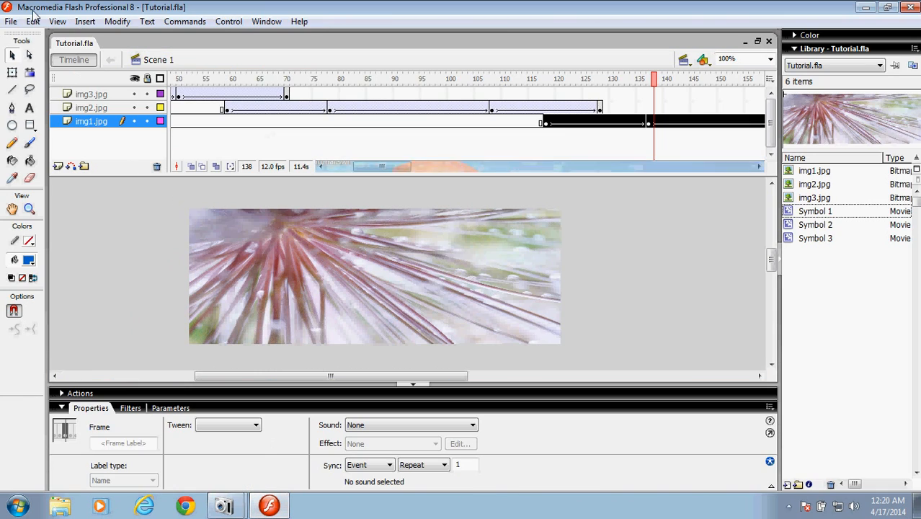
- Export the movie to the Desktop as Tutorial.swf with the default player settings, replacing the existing file, and close Flash
left_click(11, 22)
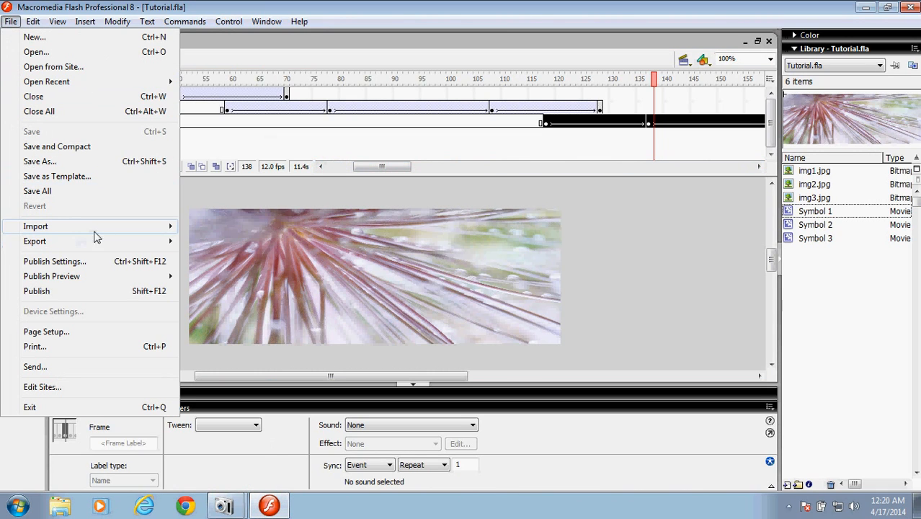
mouse_move(119, 240)
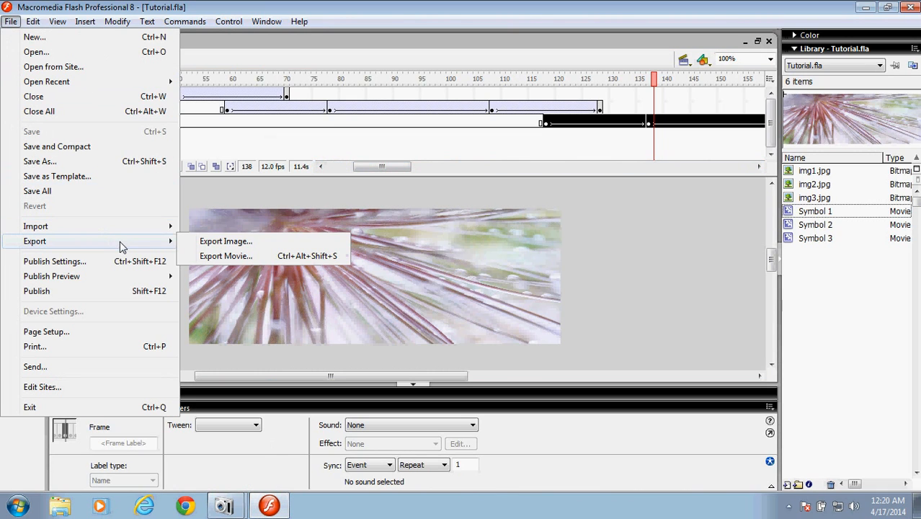
left_click(261, 258)
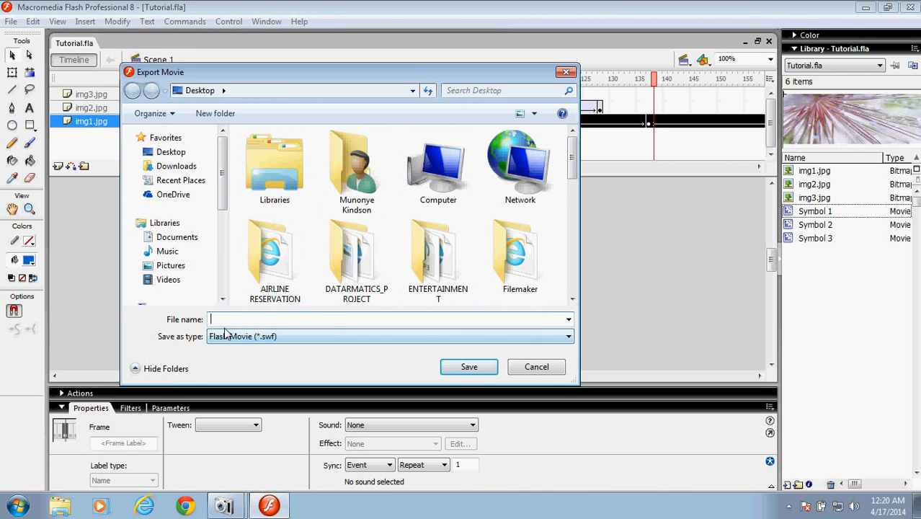
type("Tutor")
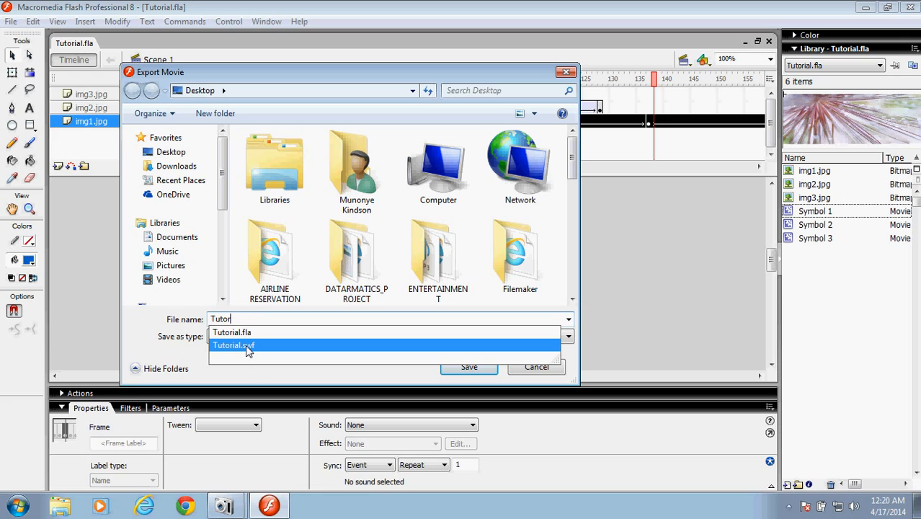
left_click(246, 346)
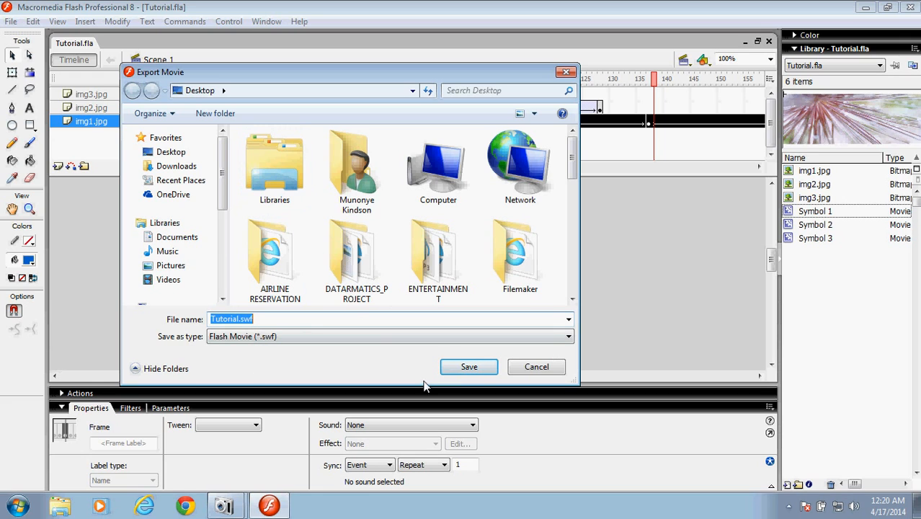
left_click(472, 367)
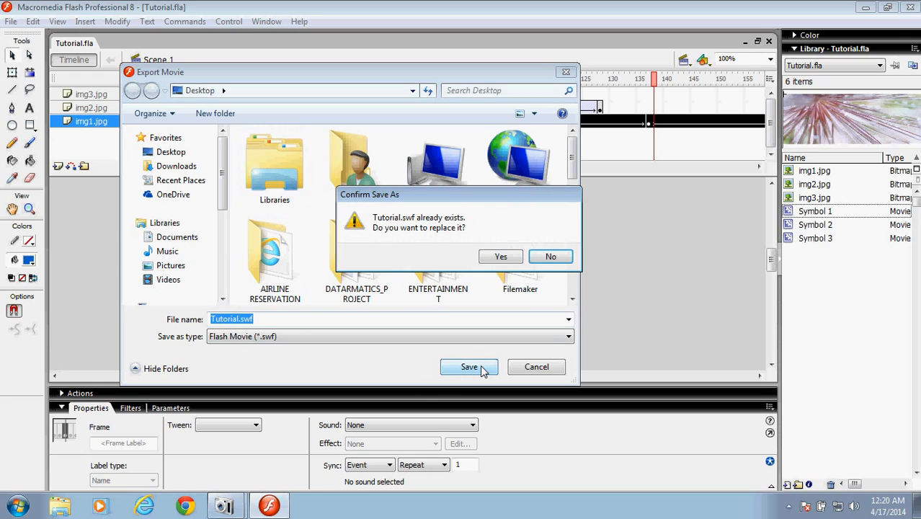
left_click(502, 257)
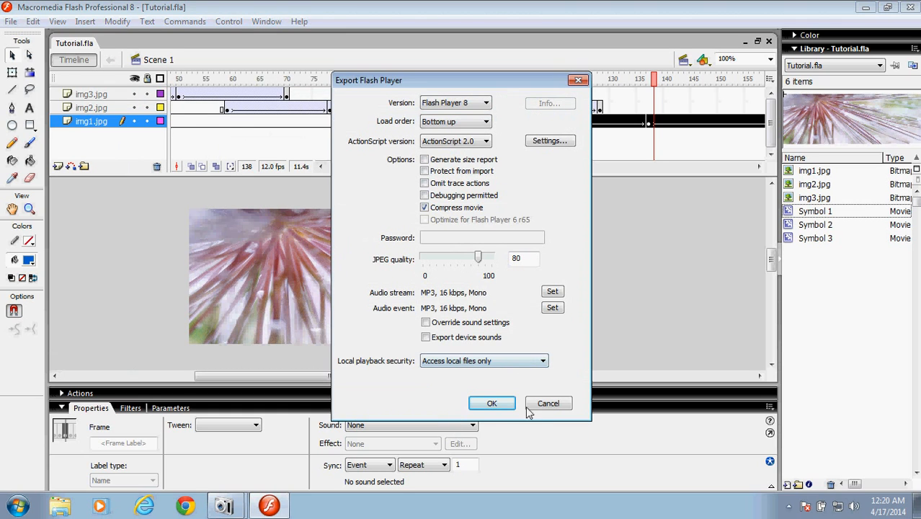
left_click(494, 404)
left_click(909, 8)
left_click(408, 282)
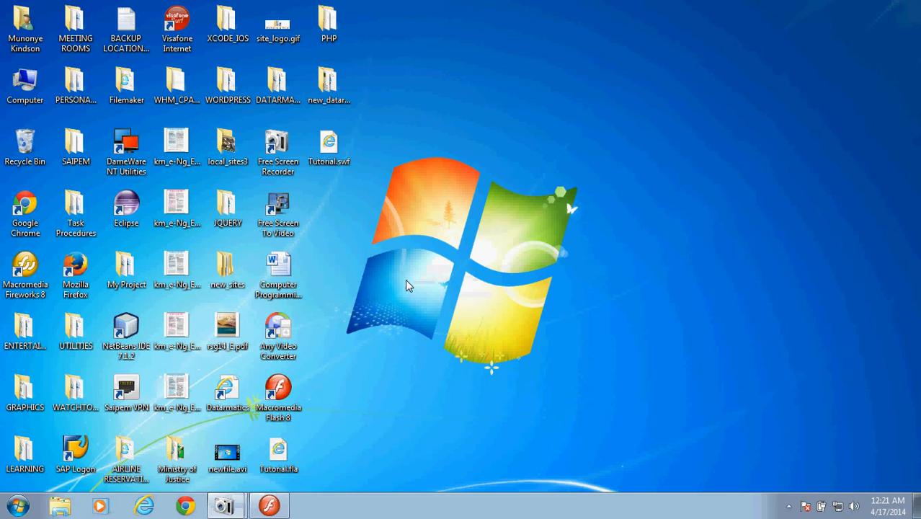
- Open Tutorial.swf from the desktop in Internet Explorer, allow the blocked content to watch the slideshow, and close the browser
left_click(328, 149)
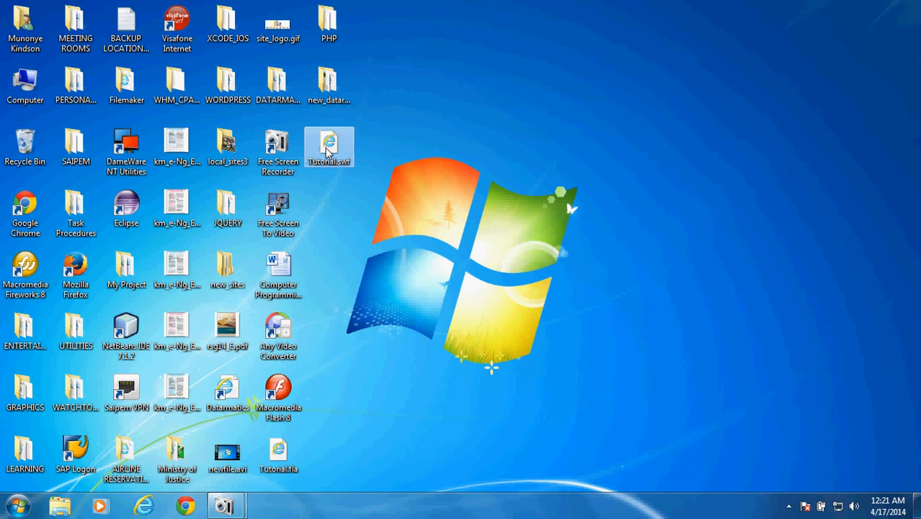
double_click(328, 149)
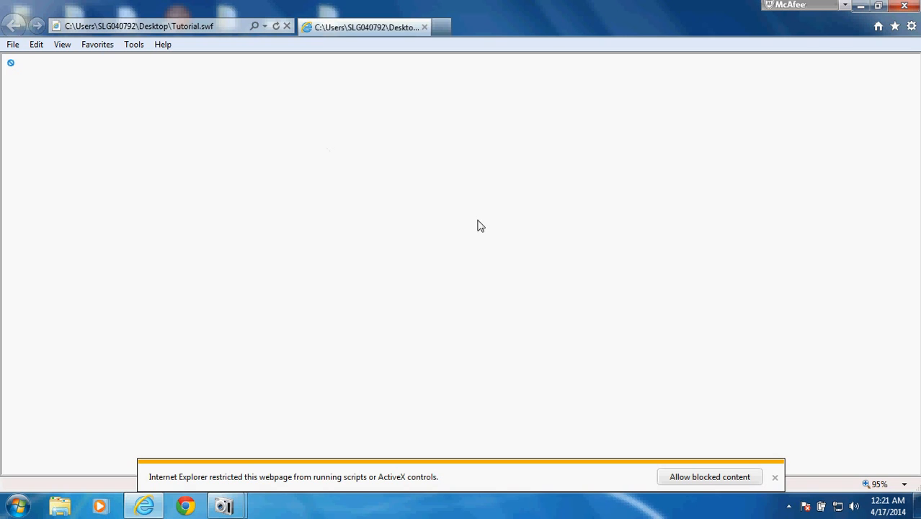
left_click(695, 479)
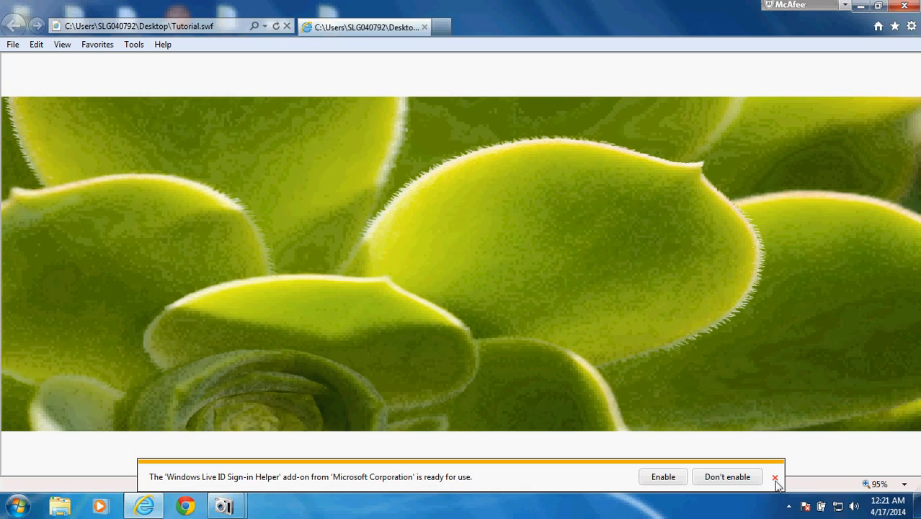
left_click(906, 6)
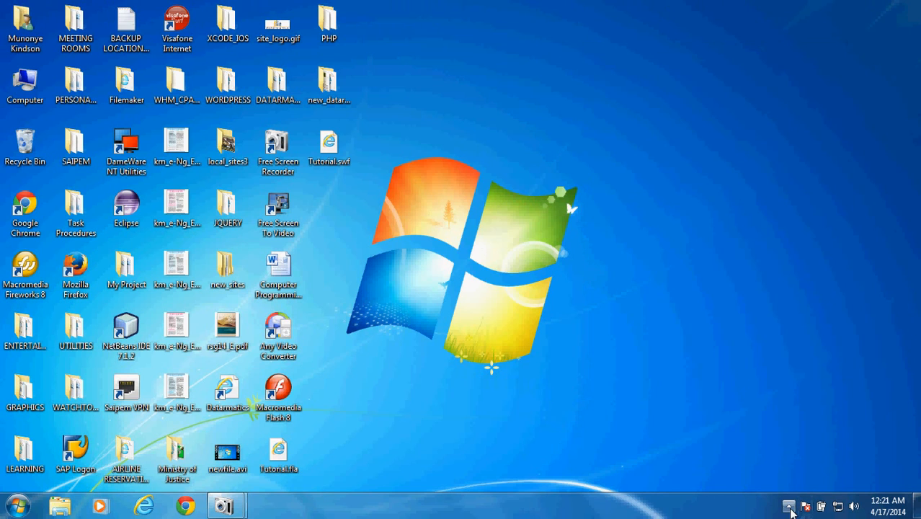
left_click(789, 506)
right_click(776, 439)
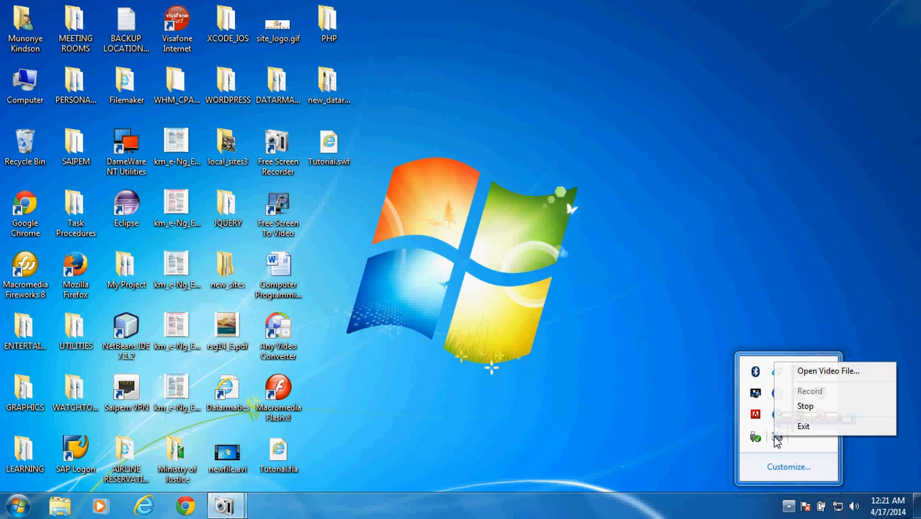